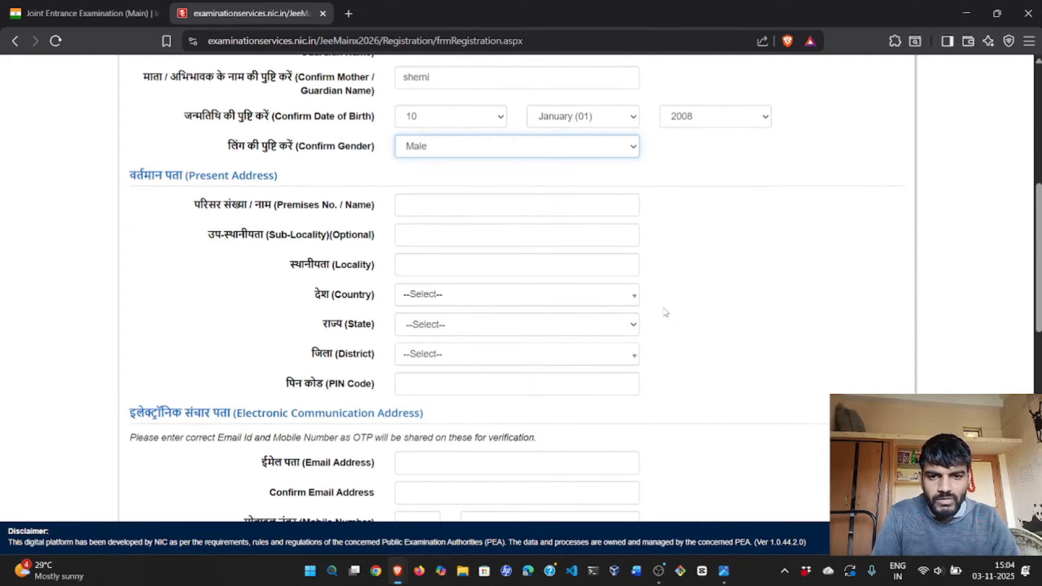
- Enter the present address's premises number, sub-locality and locality
drag(170, 143, 275, 143)
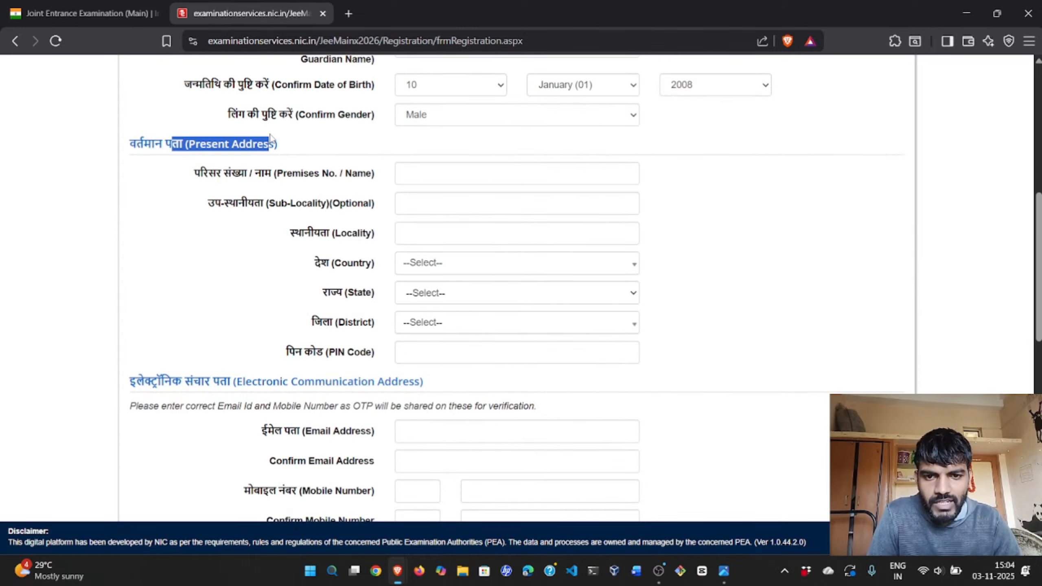
click(273, 142)
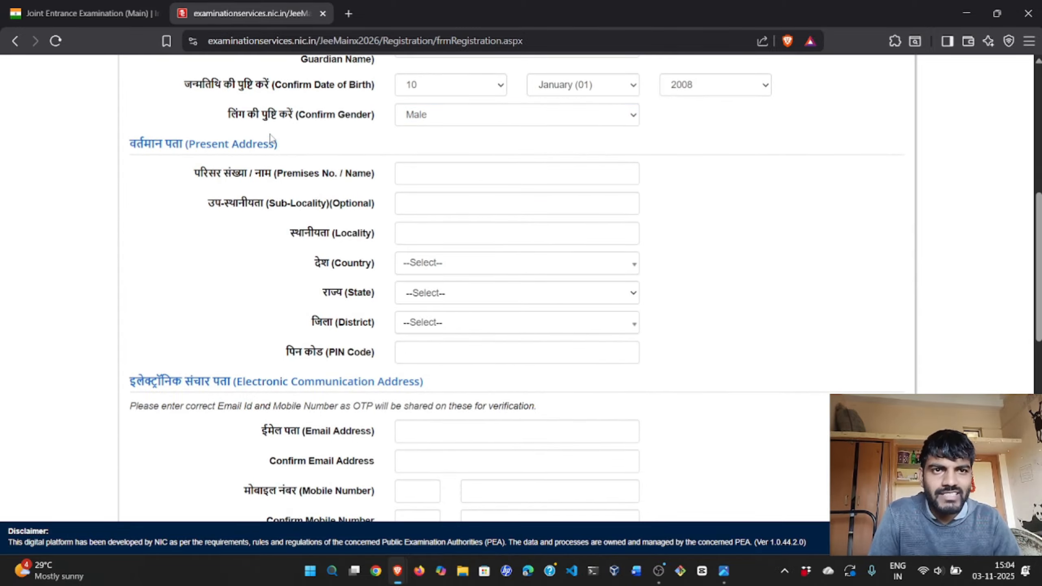
click(421, 166)
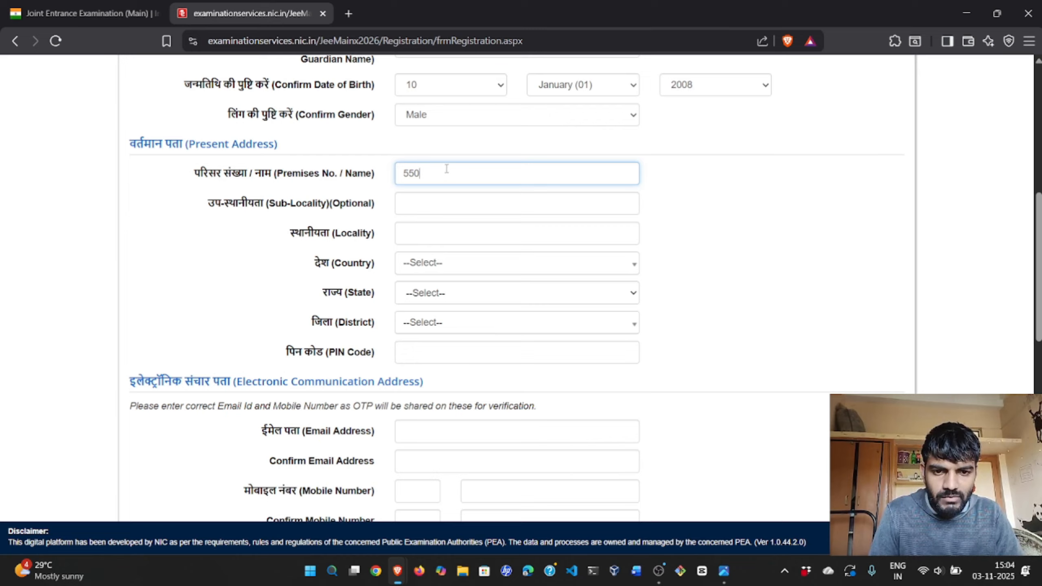
click(452, 203)
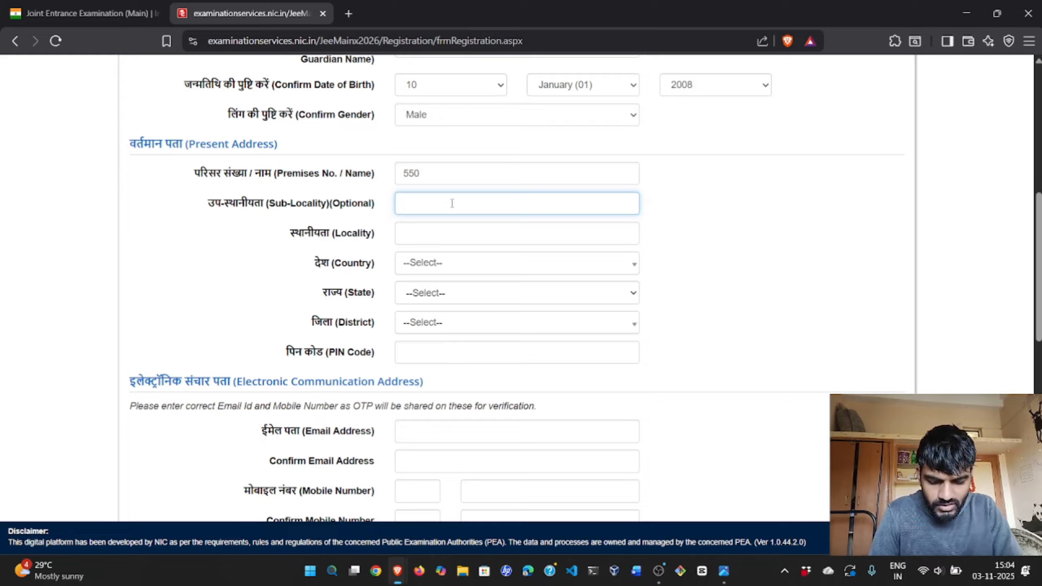
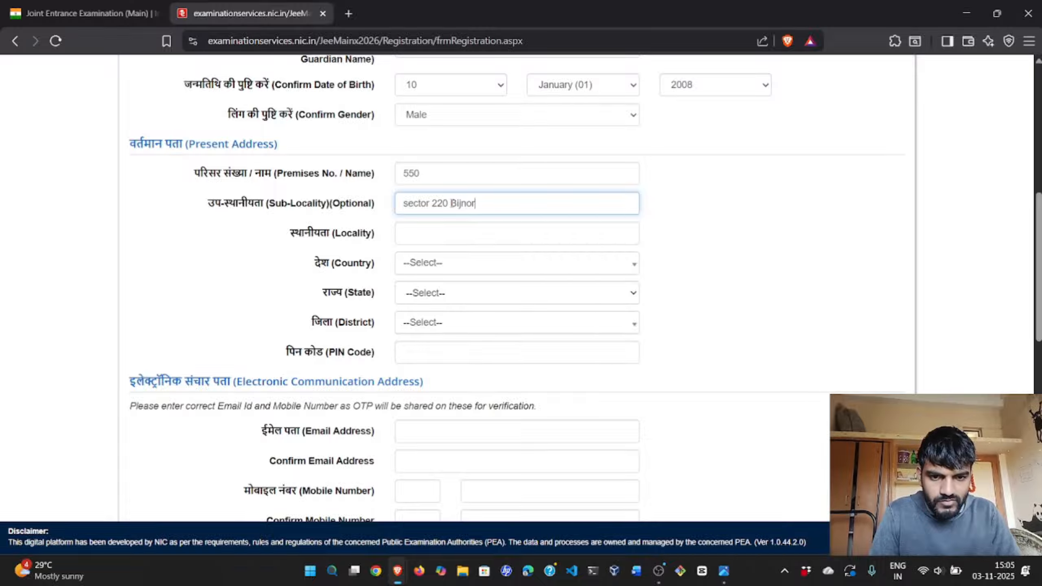
click(459, 233)
text(Bijnor)
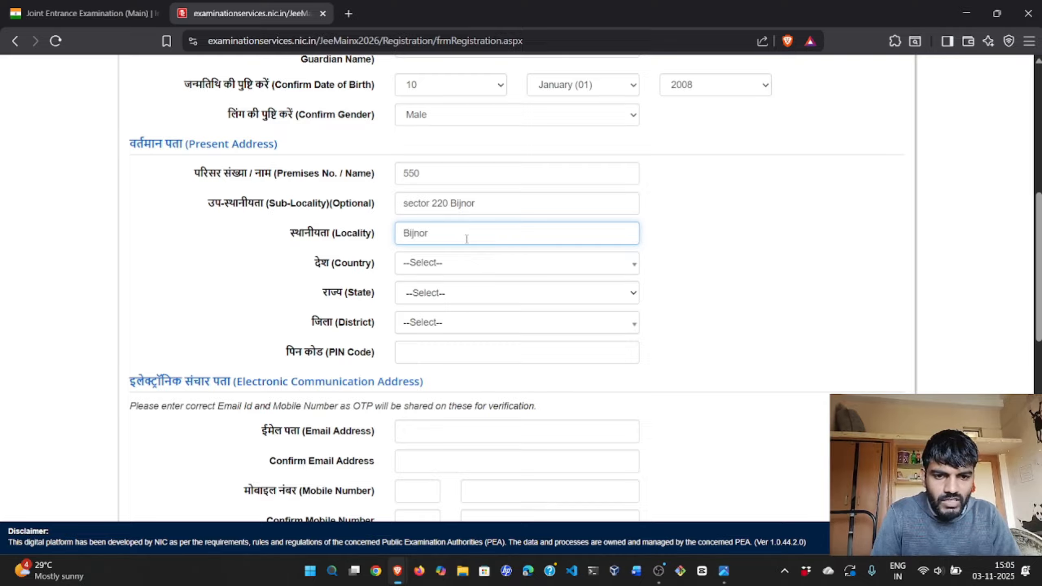
- Choose country India, state UTTAR PRADESH, the matching district, and enter the PIN code
click(482, 268)
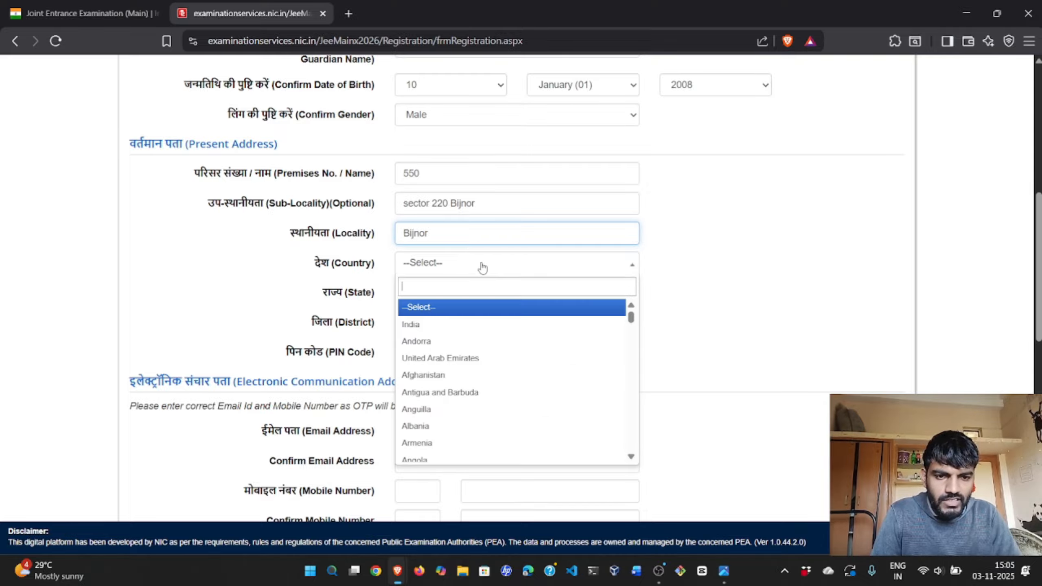
click(458, 325)
click(606, 293)
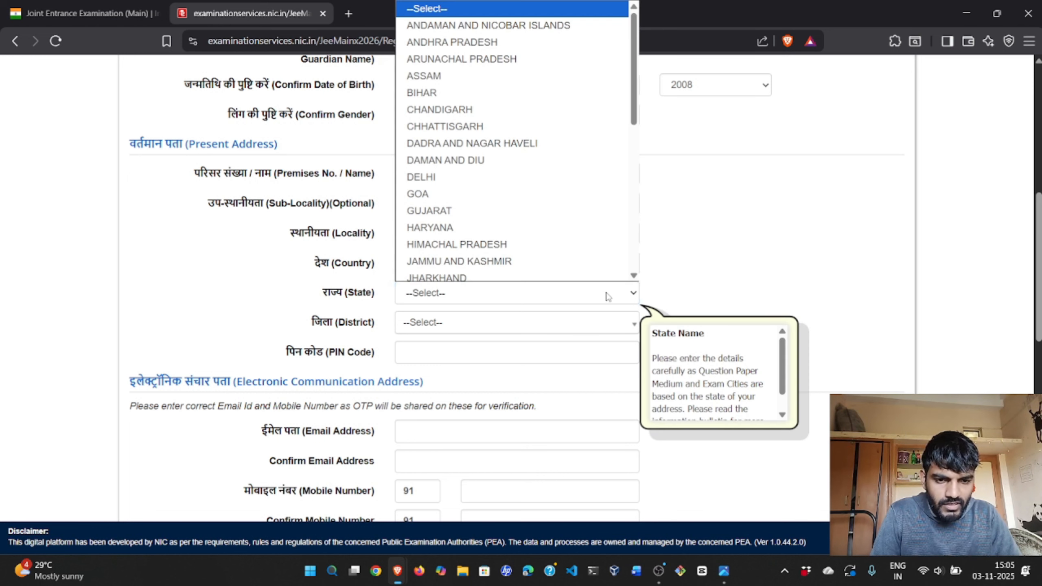
key(u)
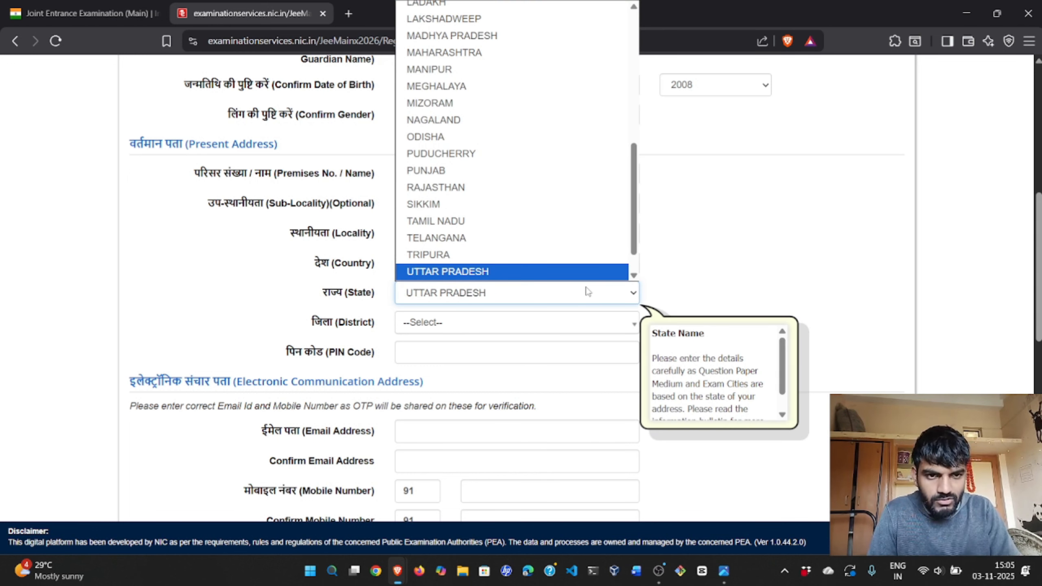
click(587, 291)
click(563, 331)
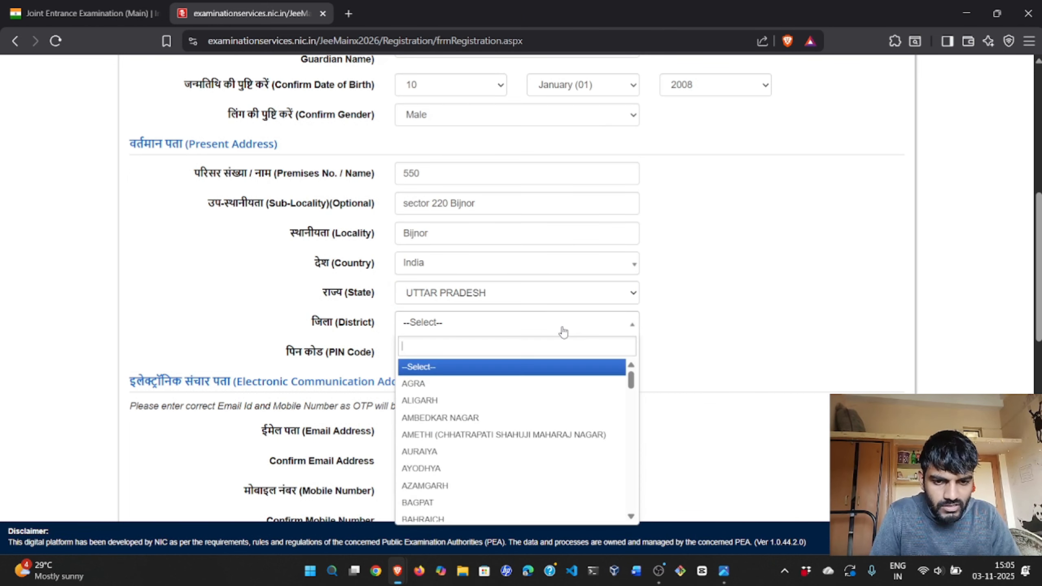
text(bijn)
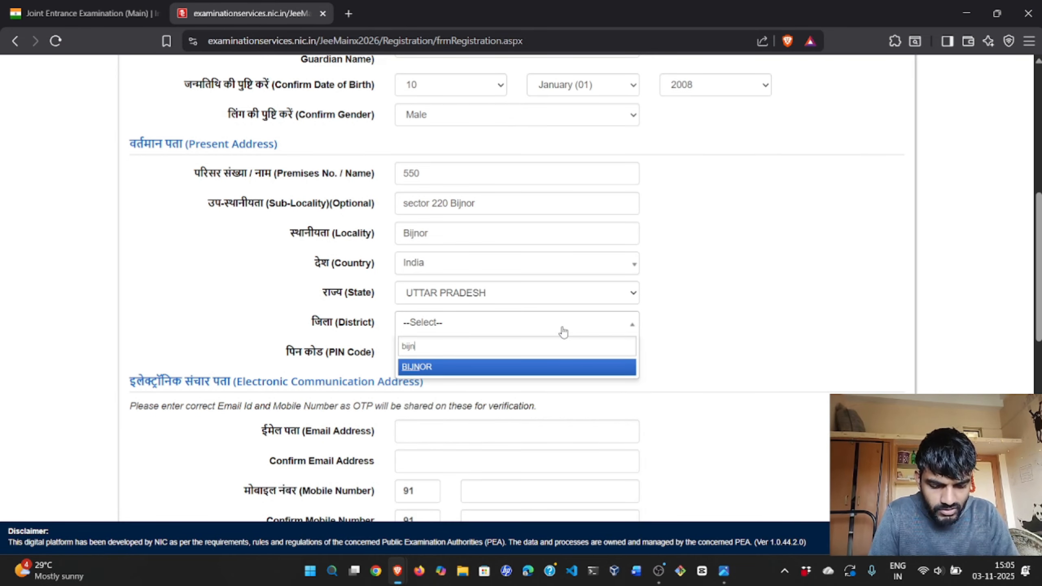
text(o)
key(Return)
scroll(560, 331, down, 2)
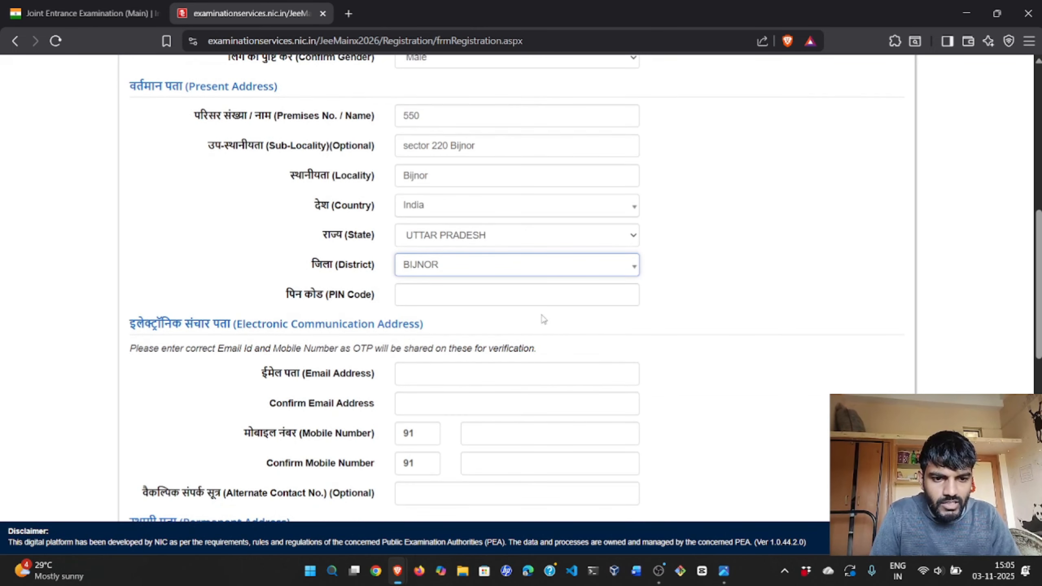
click(521, 301)
text(24)
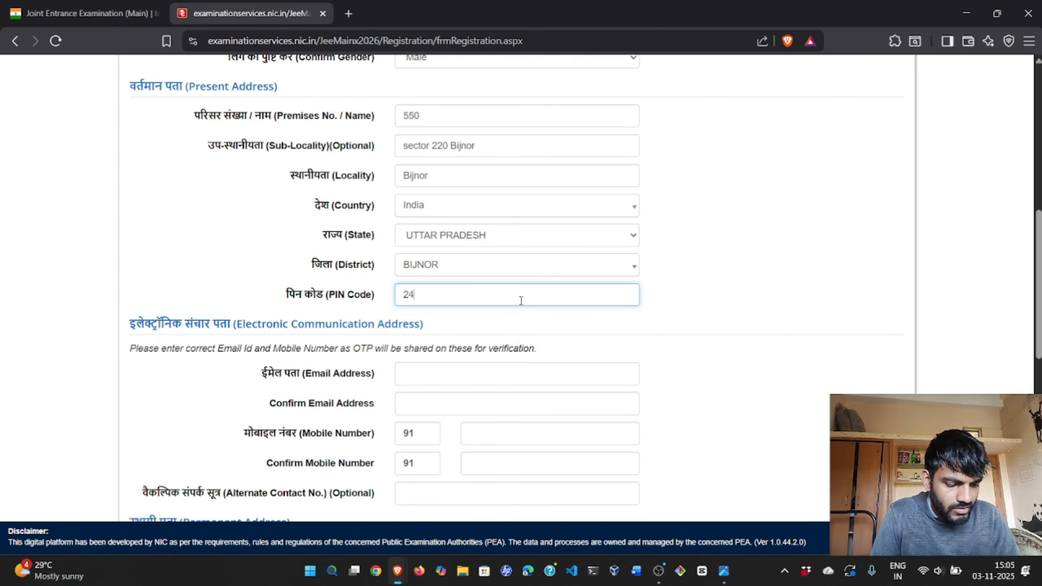
text(6701)
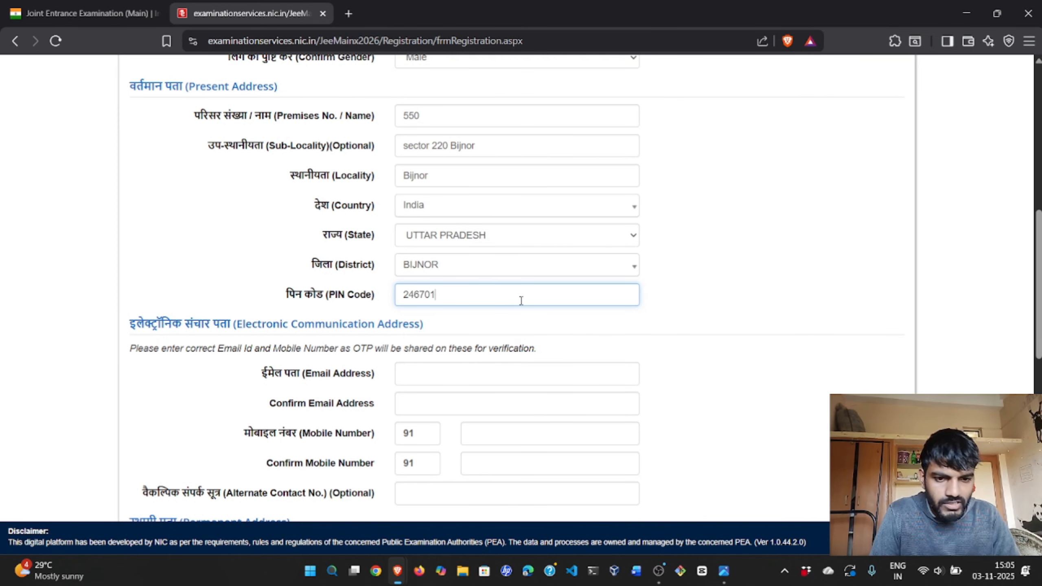
scroll(521, 301, down, 2)
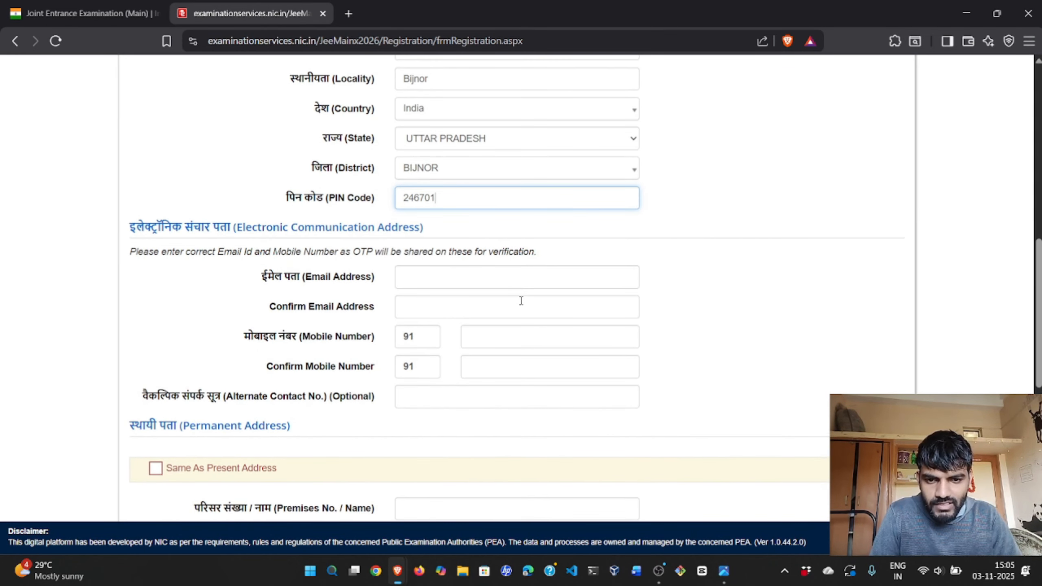
- Enter the candidate's e-mail address and type it again to confirm
click(264, 241)
drag(264, 239, 416, 242)
click(416, 241)
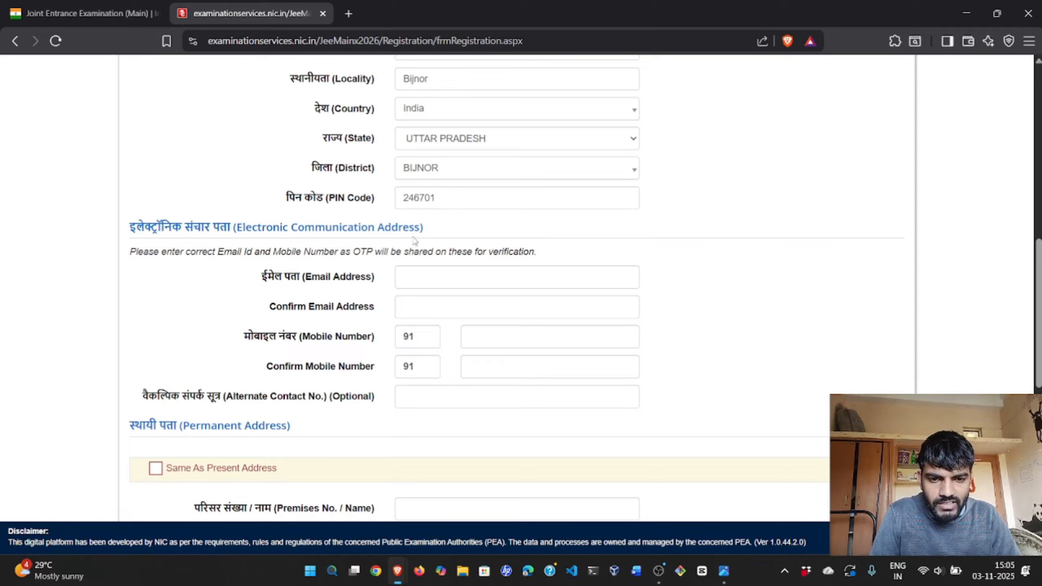
click(446, 279)
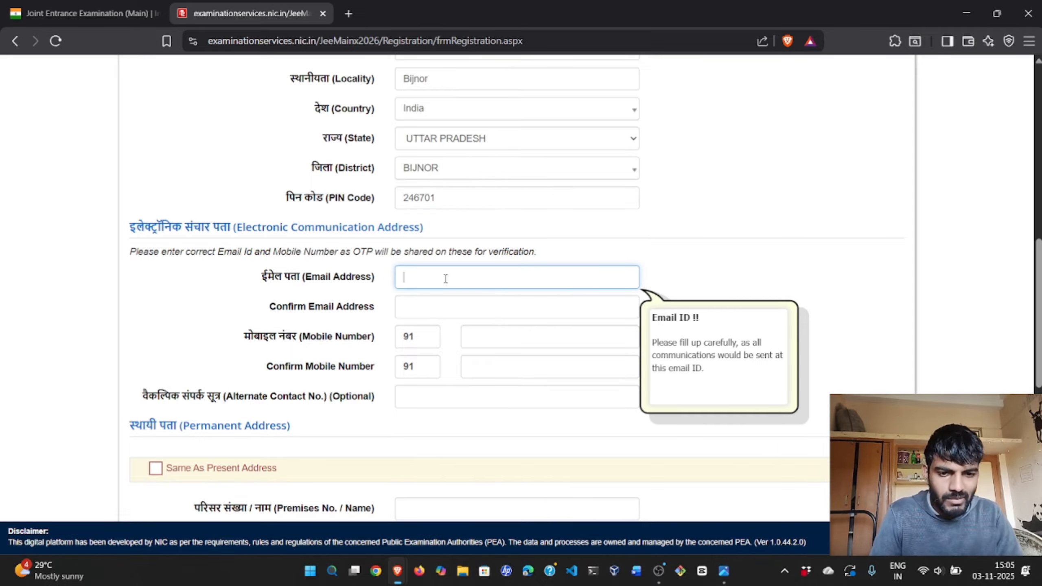
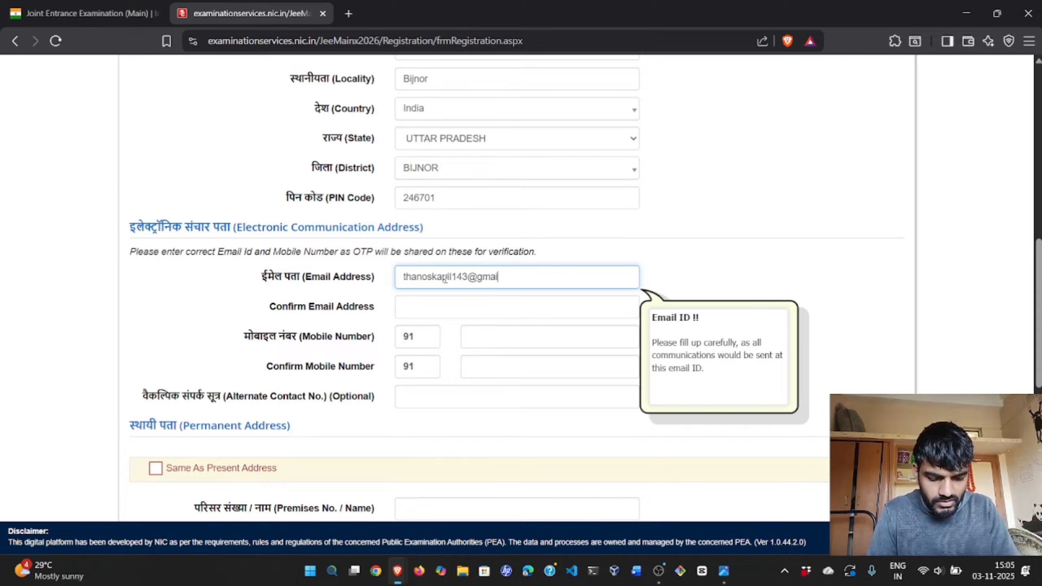
scroll(445, 279, down, 1)
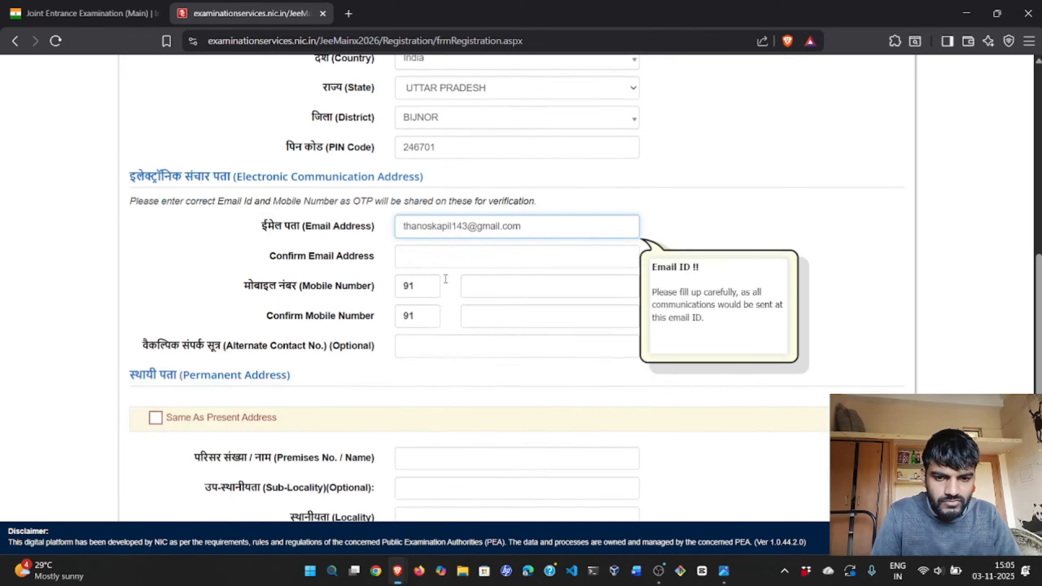
click(456, 254)
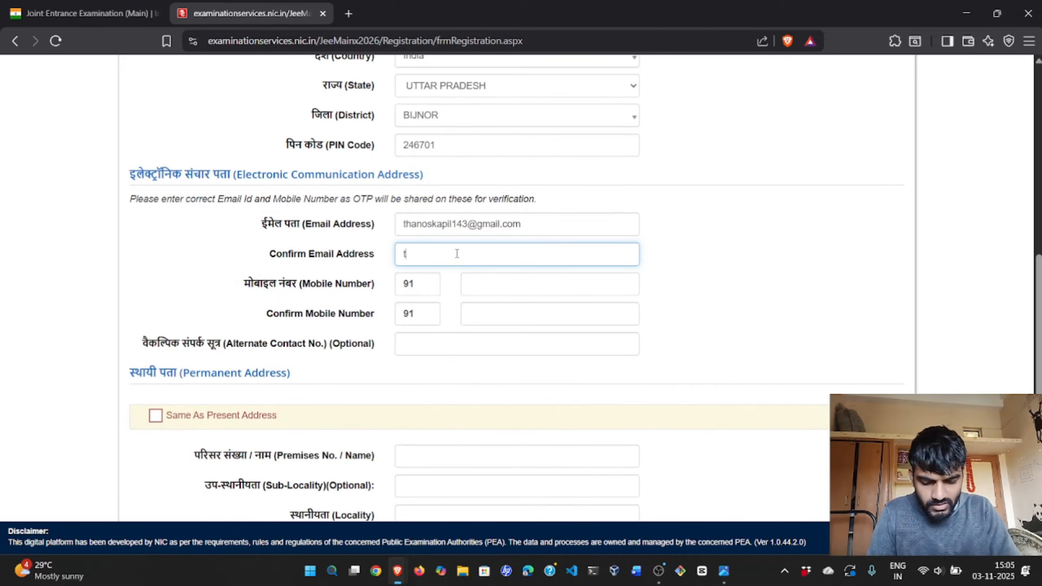
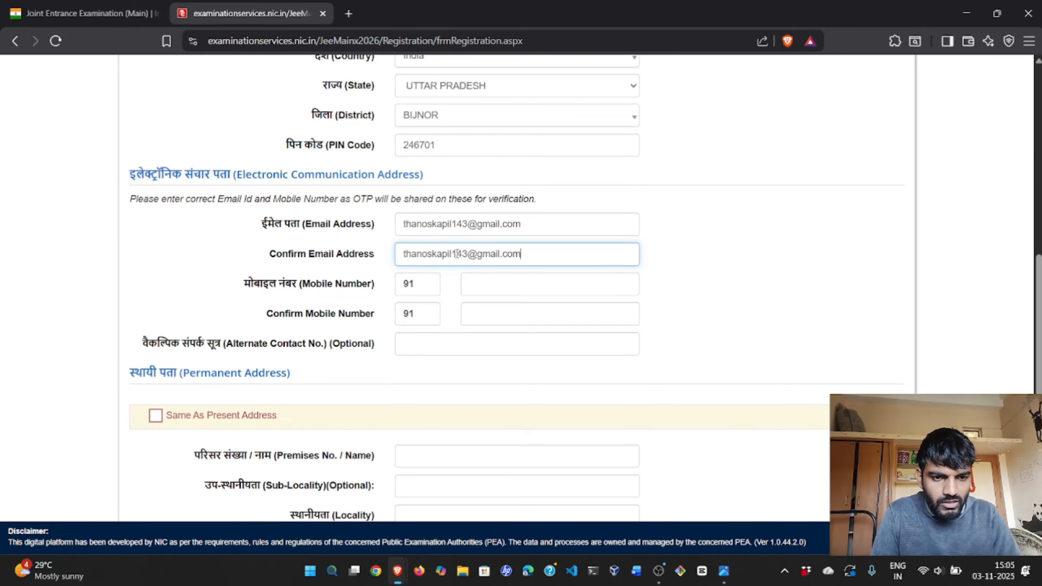
scroll(458, 253, down, 2)
- Fill the mobile number and its confirmation, leaving Alternate Contact No. blank
click(580, 214)
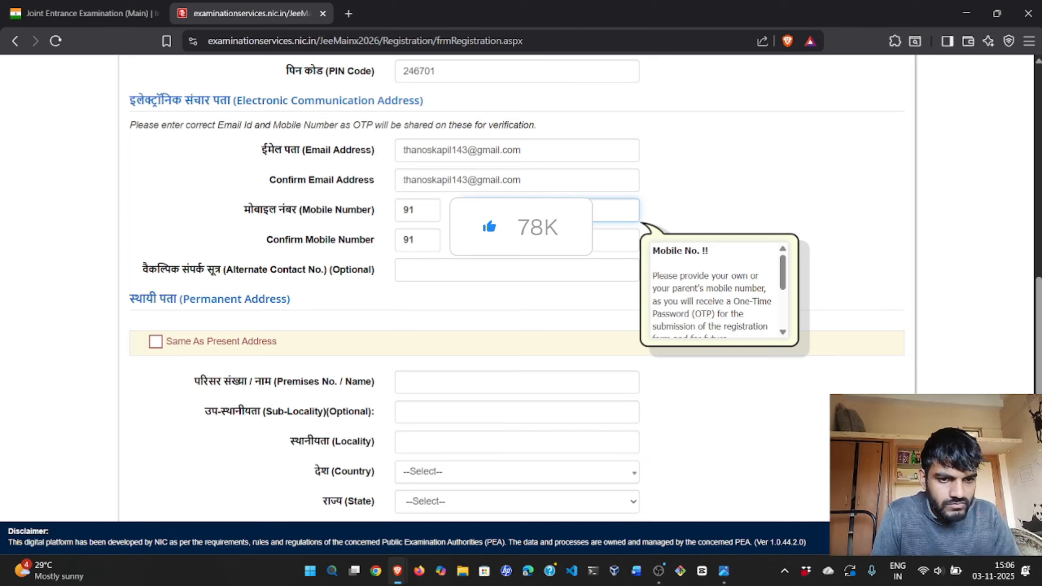
click(529, 240)
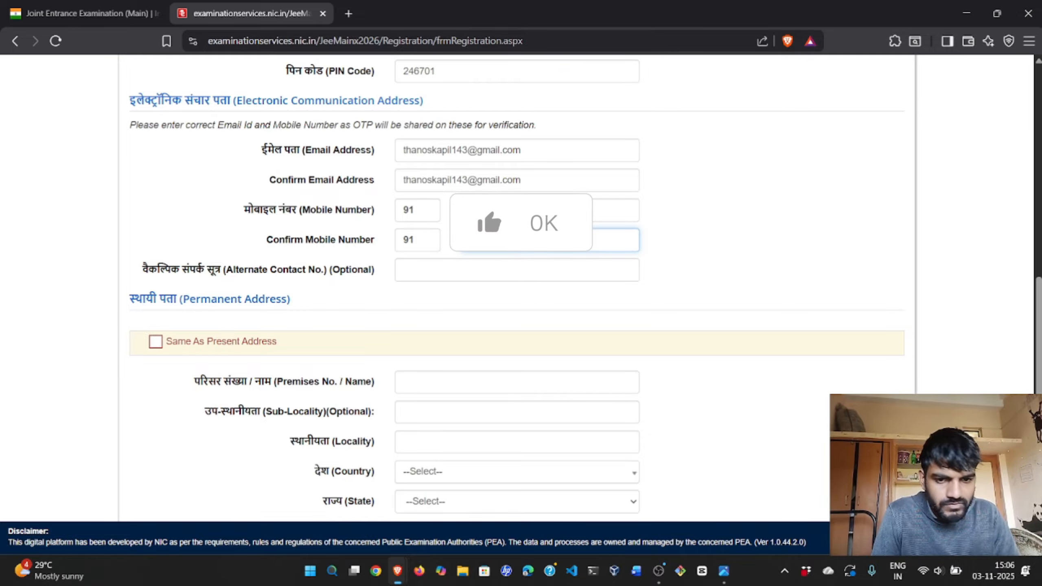
scroll(541, 246, down, 1)
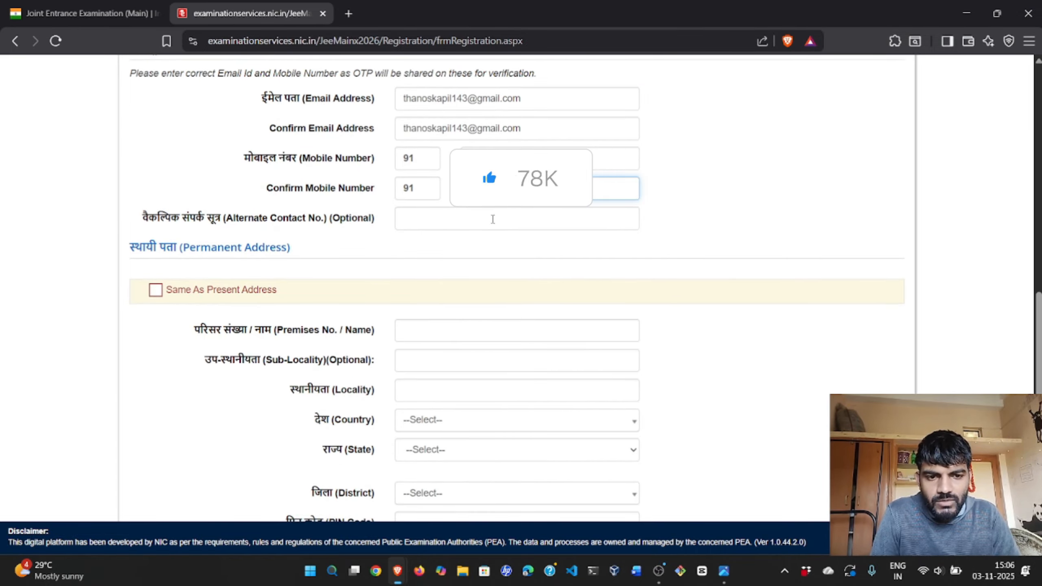
click(496, 216)
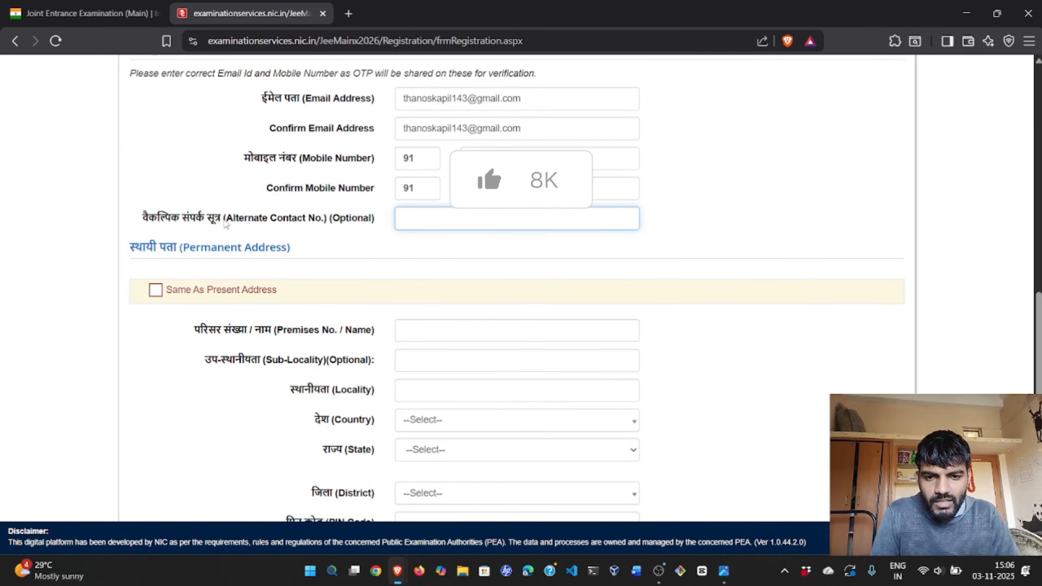
drag(224, 218, 373, 220)
click(372, 226)
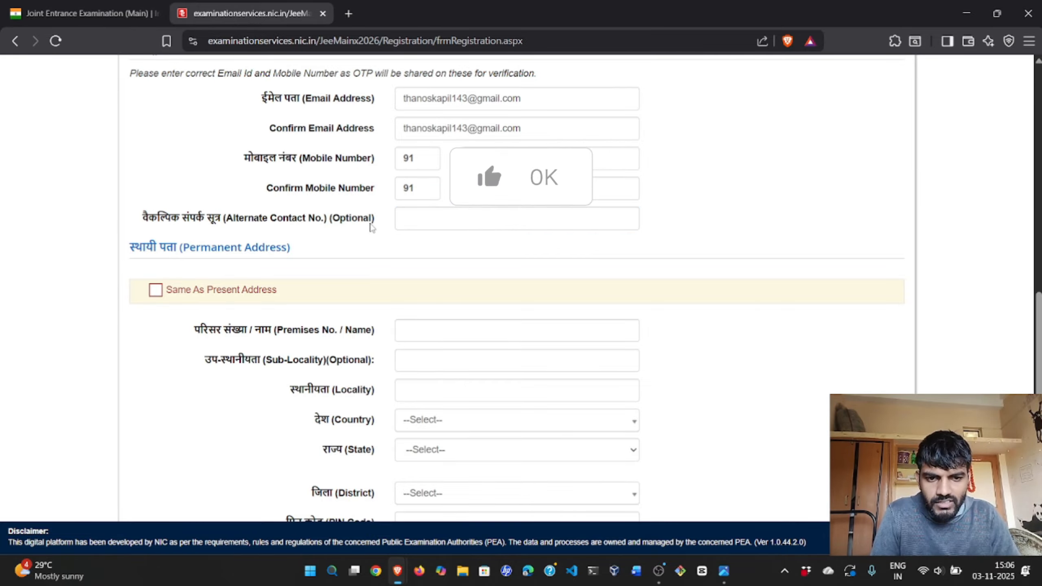
scroll(372, 227, down, 2)
scroll(372, 229, down, 1)
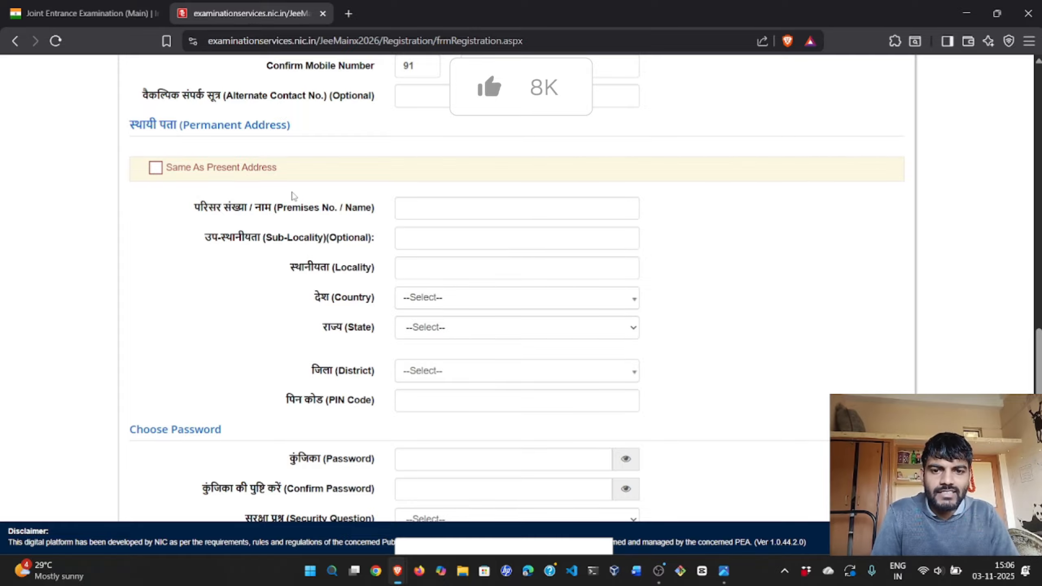
- Tick 'Same As Present Address' under the Permanent Address heading
scroll(293, 196, up, 12)
scroll(292, 196, up, 5)
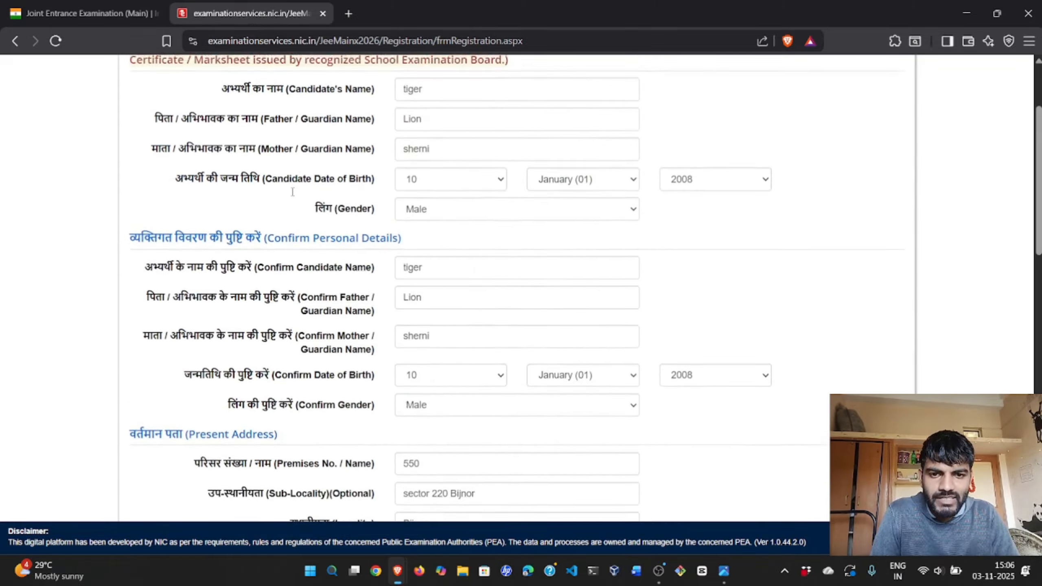
scroll(293, 196, down, 18)
scroll(293, 195, up, 1)
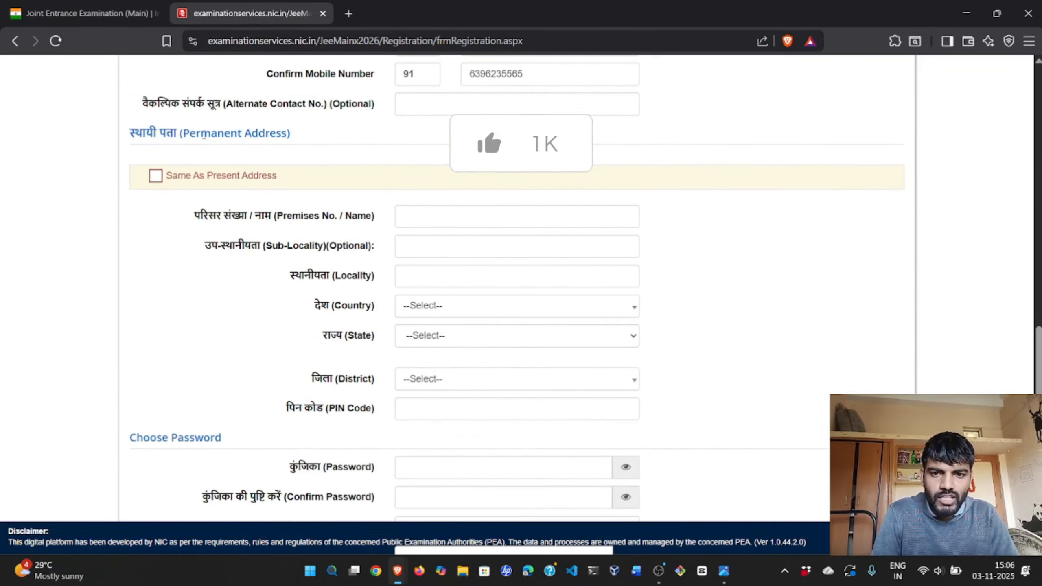
drag(197, 136, 286, 149)
click(286, 149)
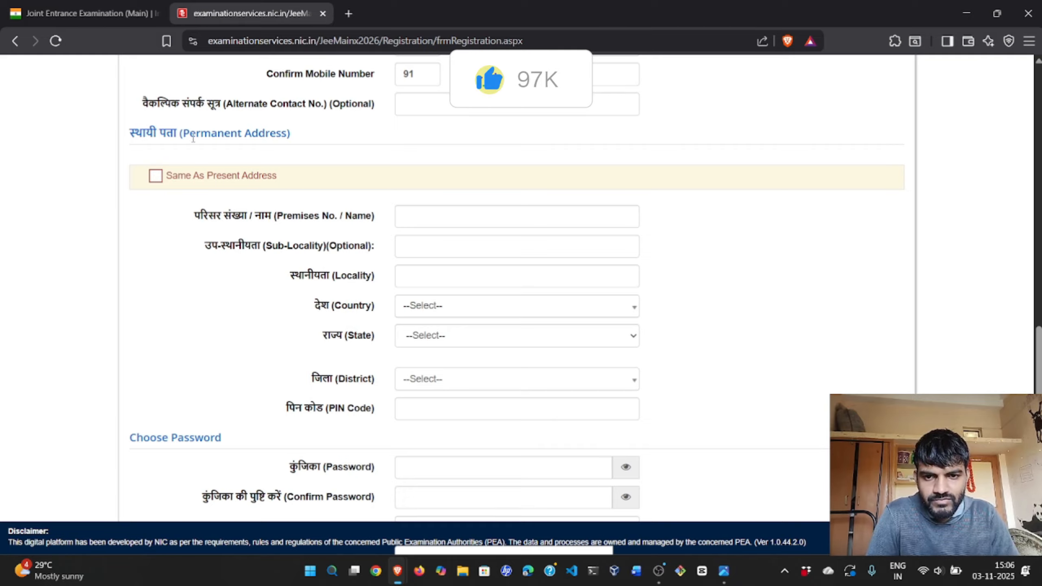
drag(193, 139, 324, 147)
click(325, 146)
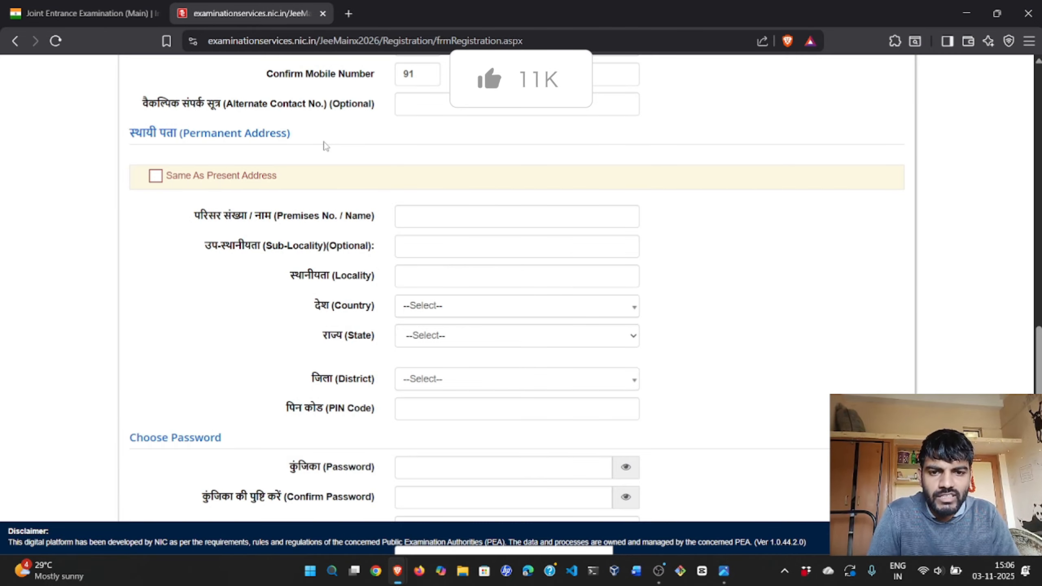
click(156, 176)
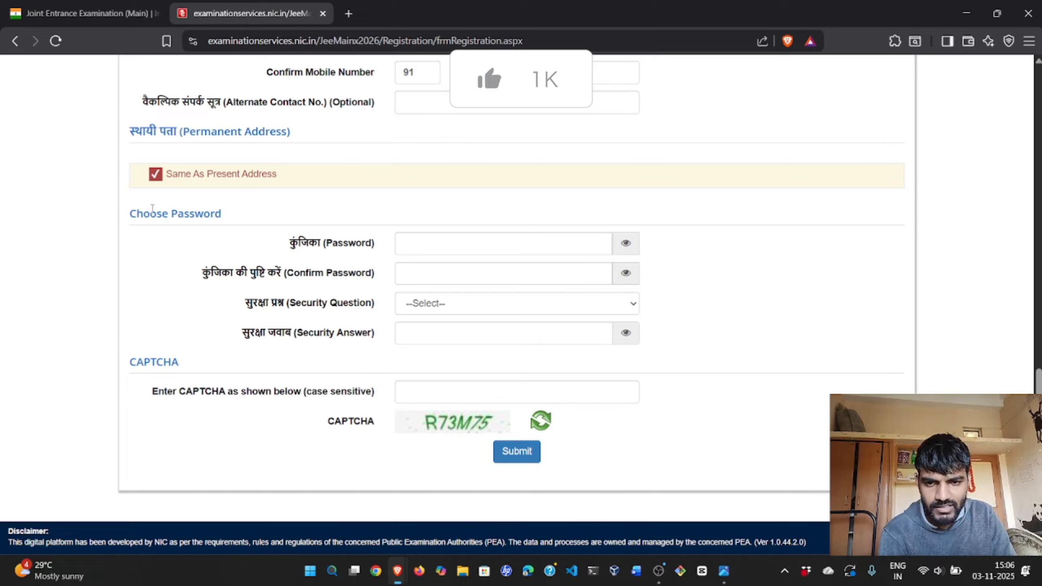
- Set an account password meeting the listed requirements and confirm it
click(485, 242)
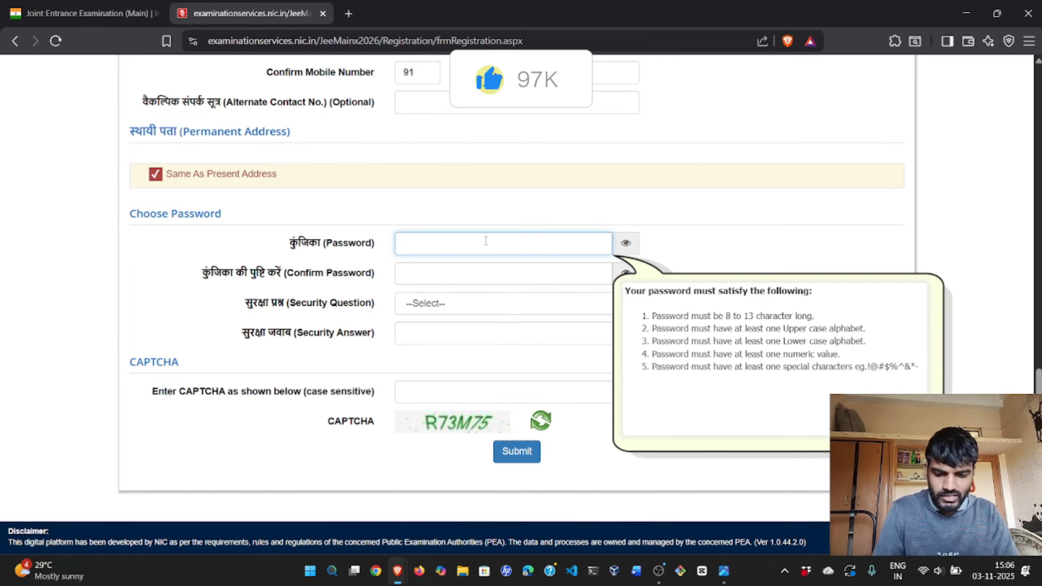
text(•••)
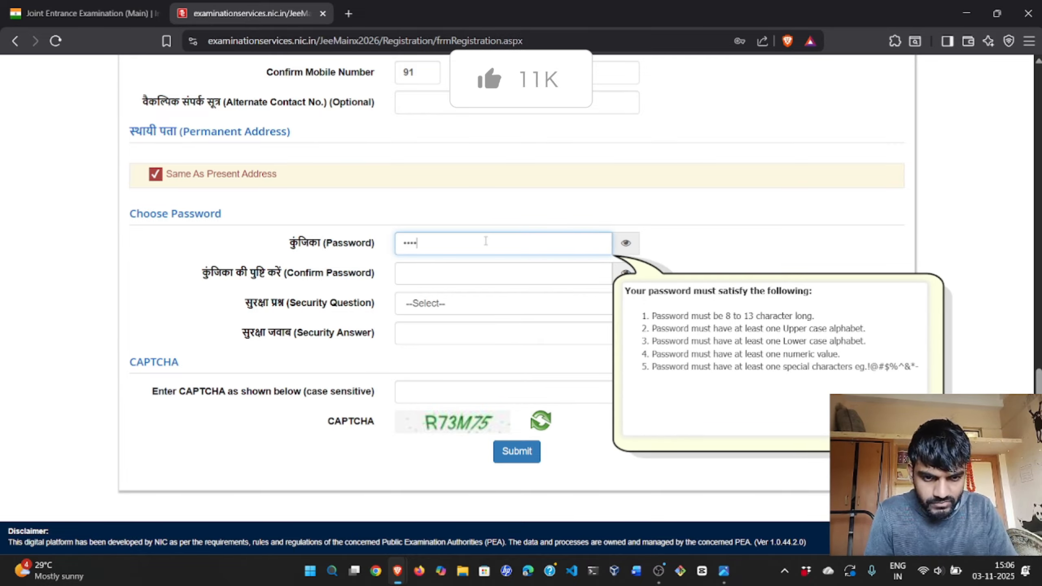
key(BackSpace)
key(BackSpace)
key(BackSpace)
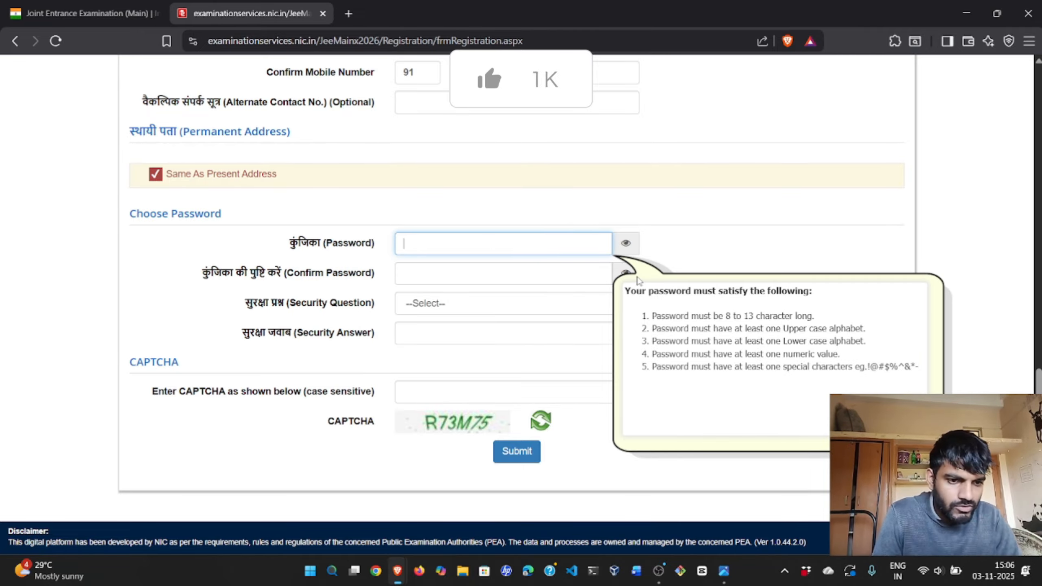
drag(628, 292, 805, 294)
click(807, 294)
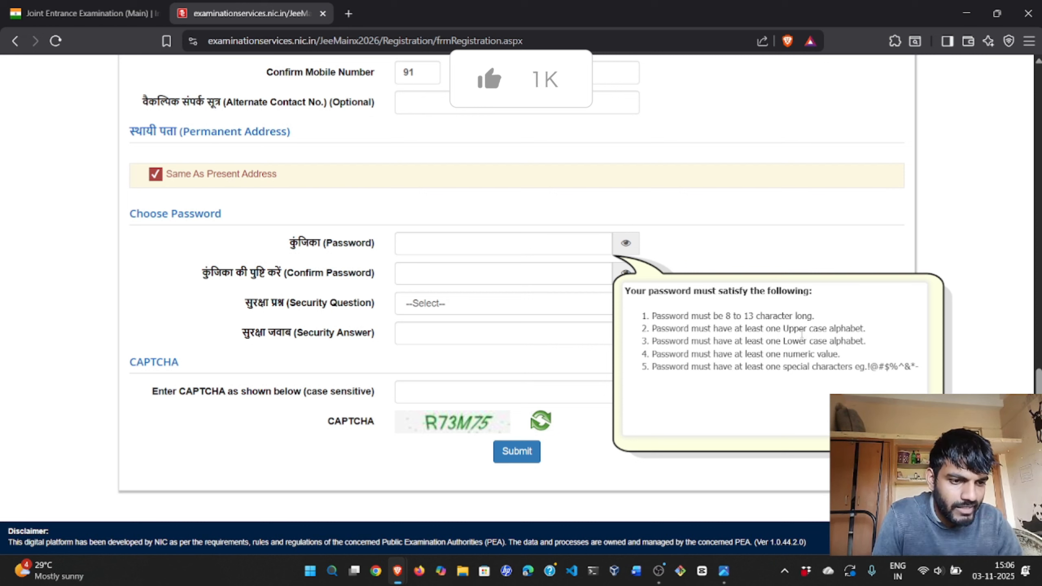
drag(790, 339, 891, 366)
click(427, 250)
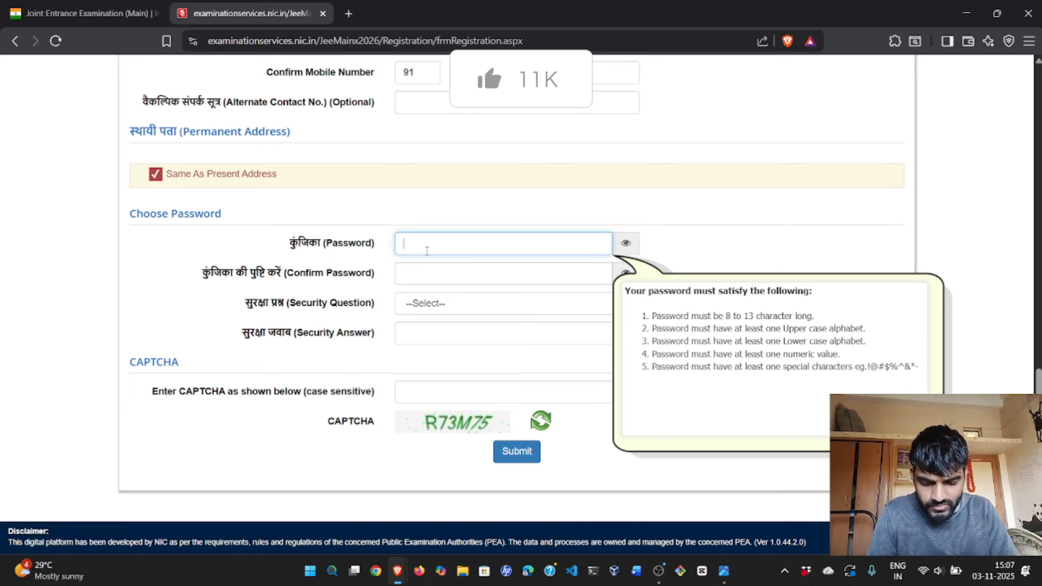
text(A••••••)
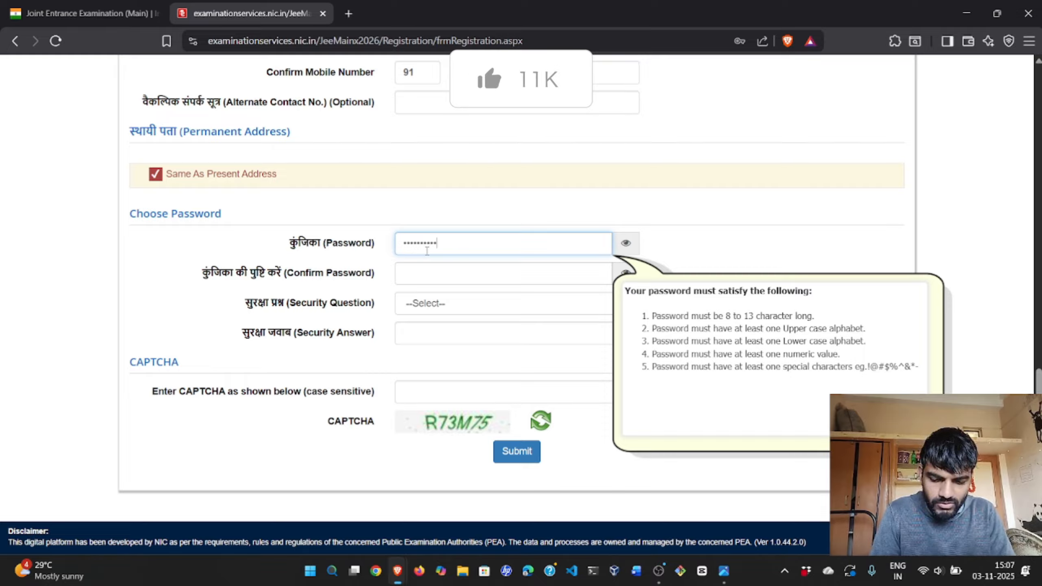
click(447, 278)
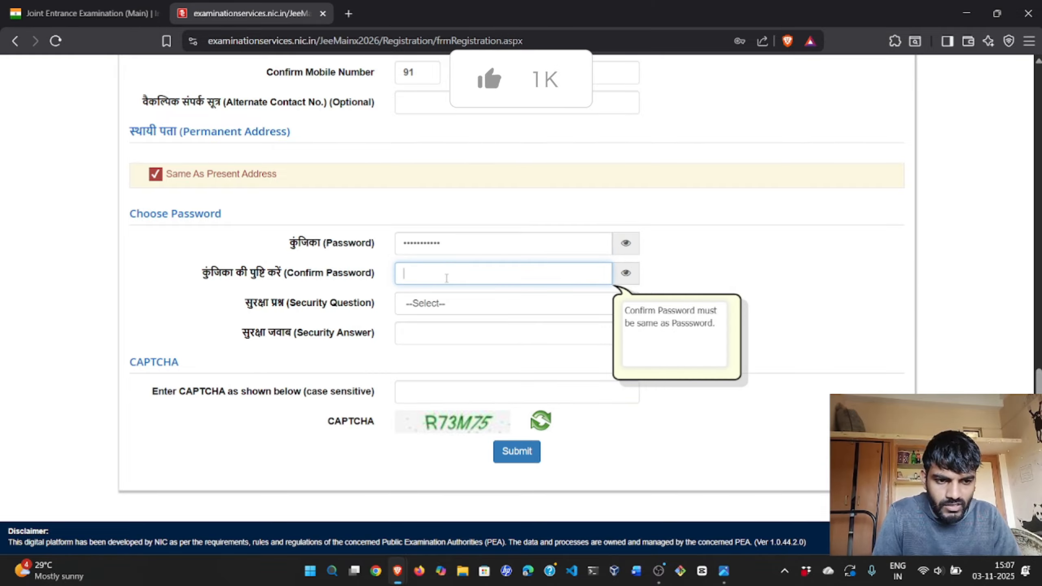
text(••••••)
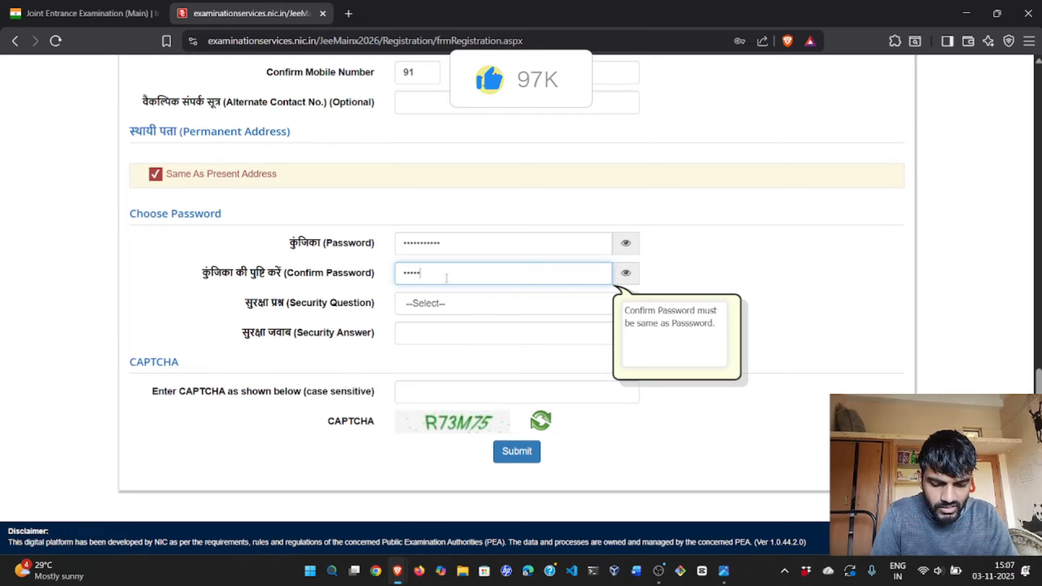
text(••••)
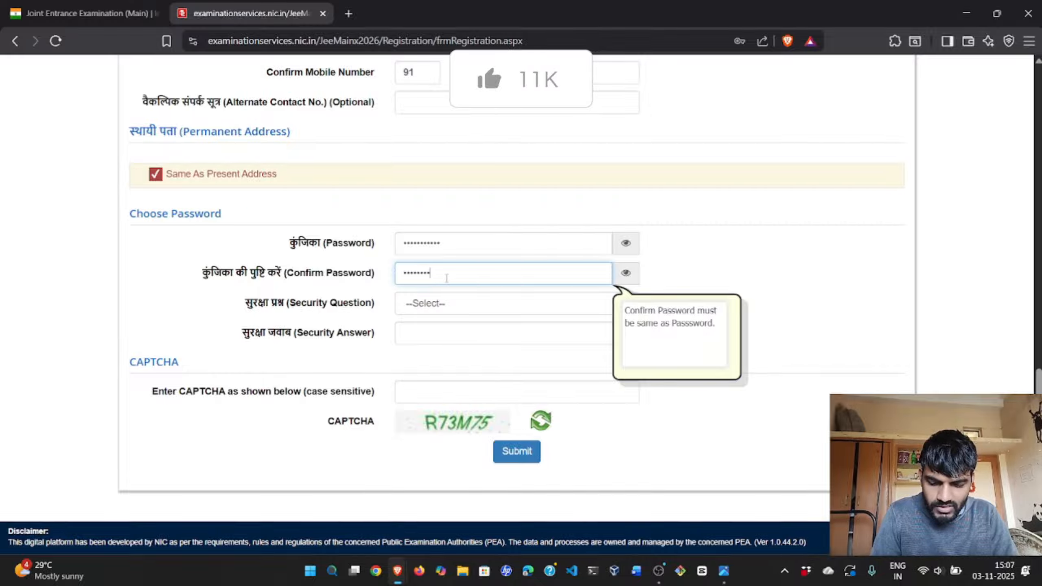
- Pick the frequently visited website security question, answer it, enter the CAPTCHA, and submit for review
click(462, 304)
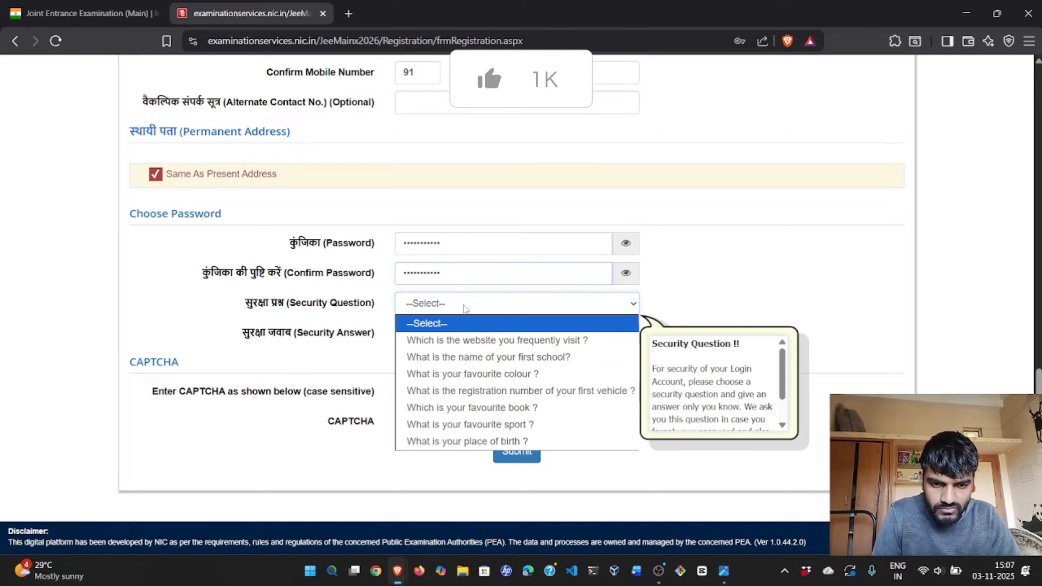
click(502, 344)
click(503, 339)
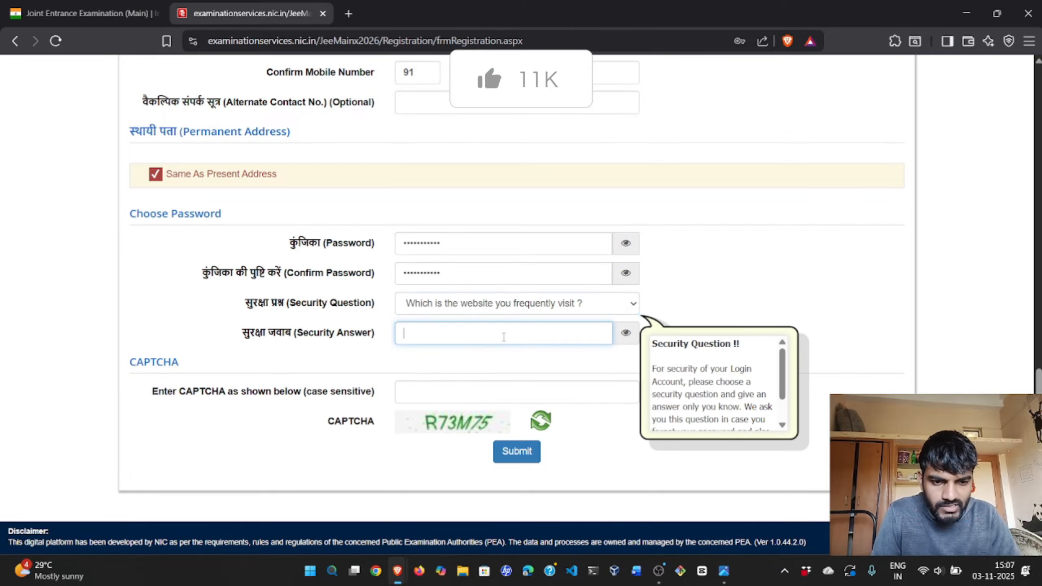
text(•••)
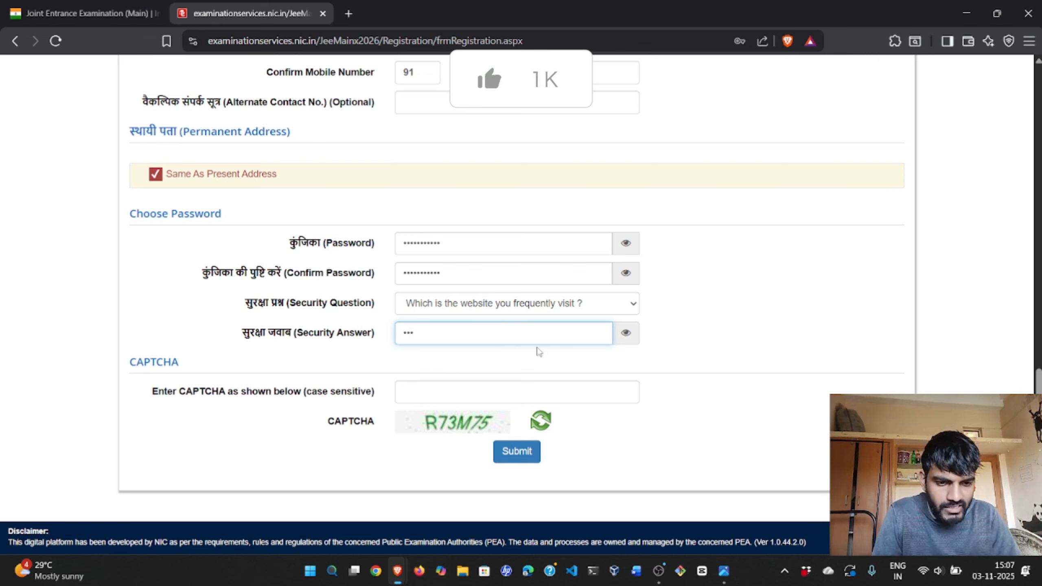
click(636, 341)
click(636, 341)
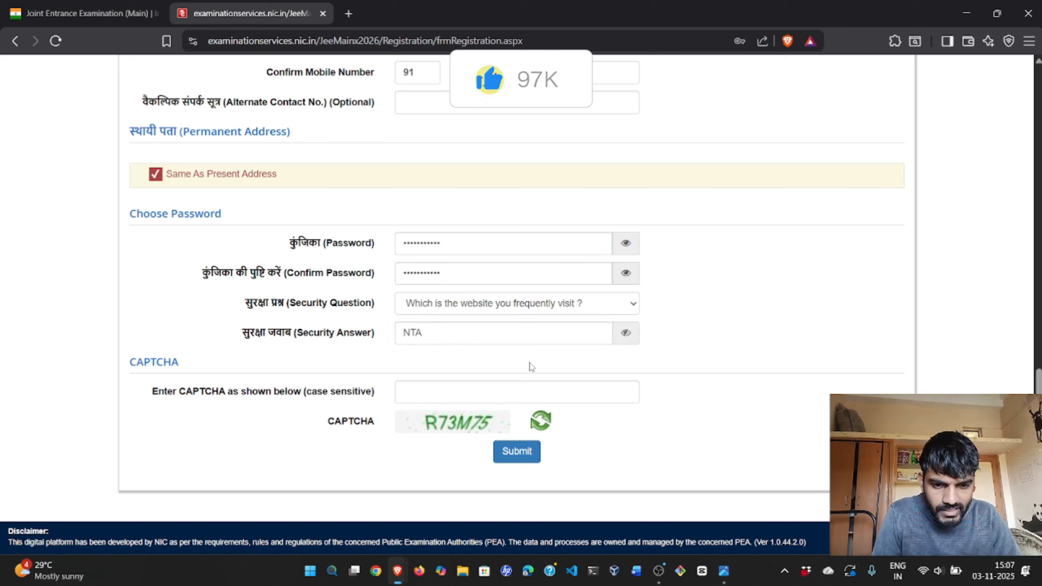
click(474, 397)
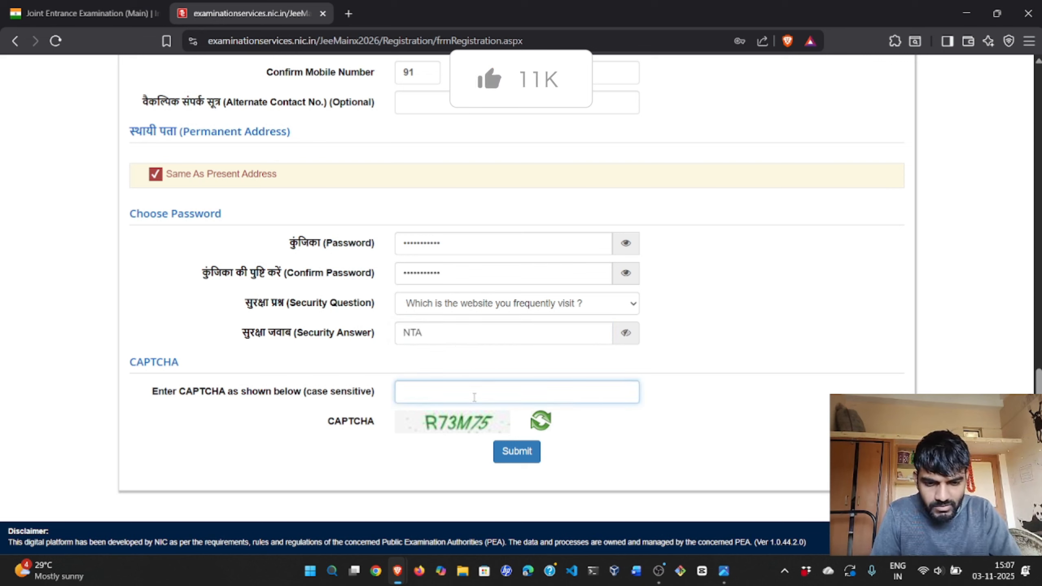
text(R7)
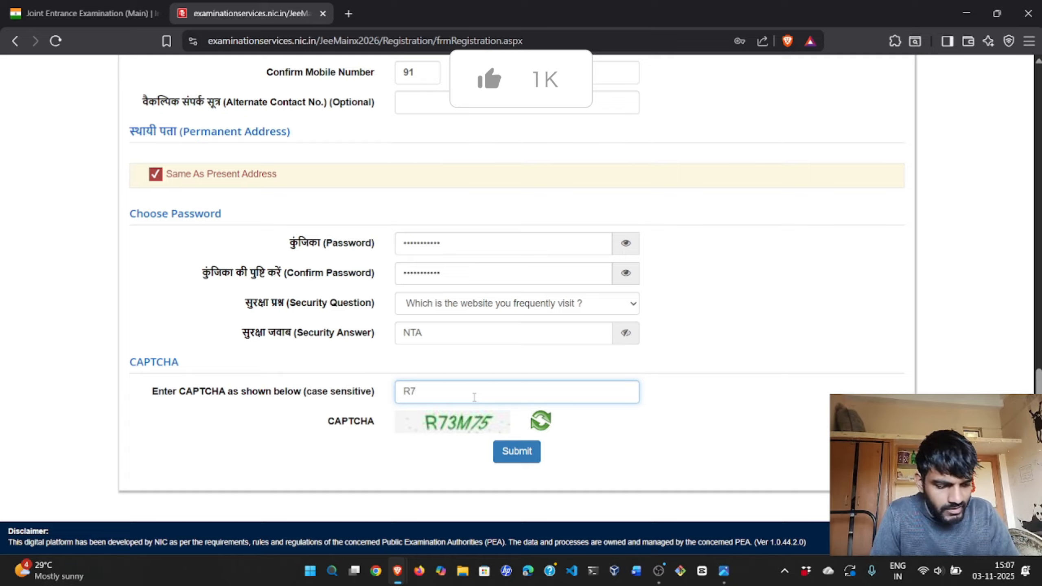
text(3M75)
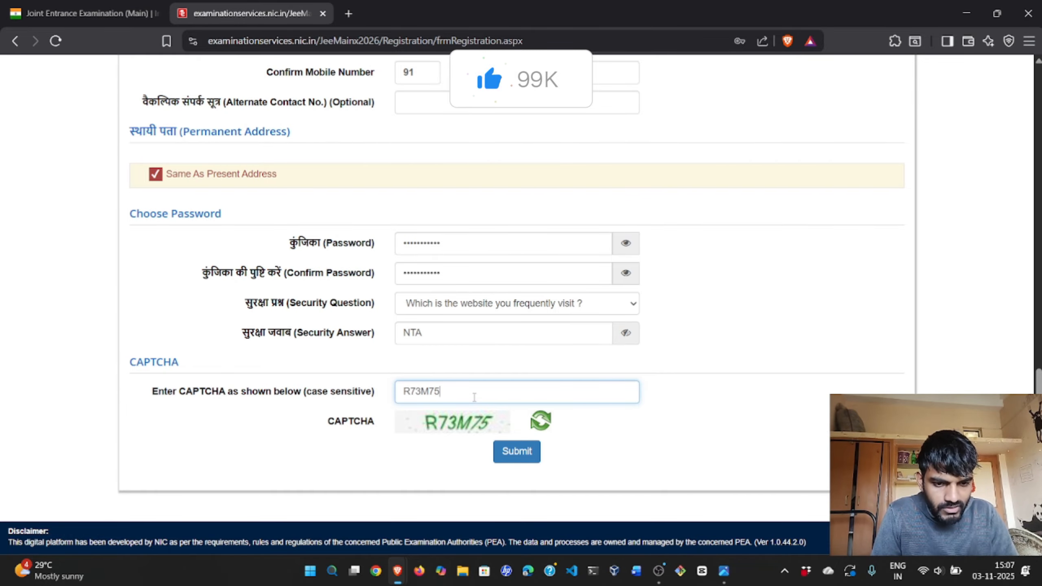
click(510, 452)
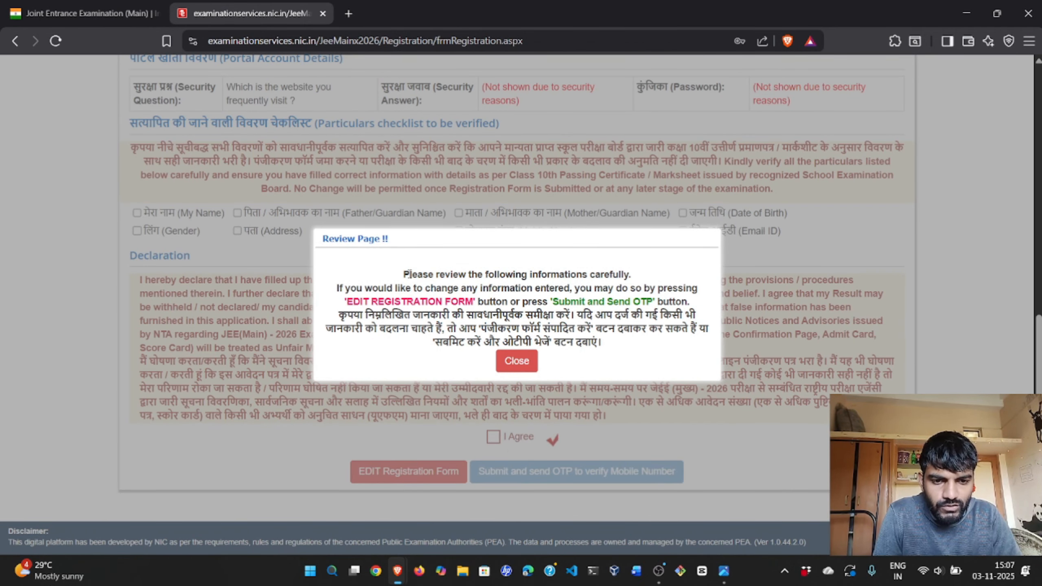
- Dismiss the review notice and look over the entered name details and particulars checklist
drag(407, 275, 583, 293)
click(585, 299)
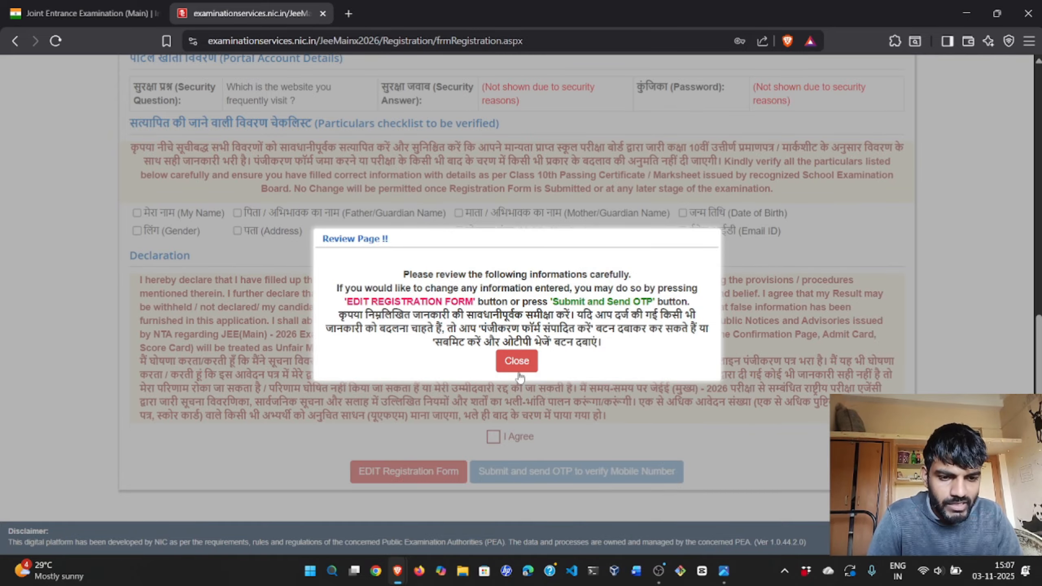
click(518, 361)
scroll(556, 435, up, 15)
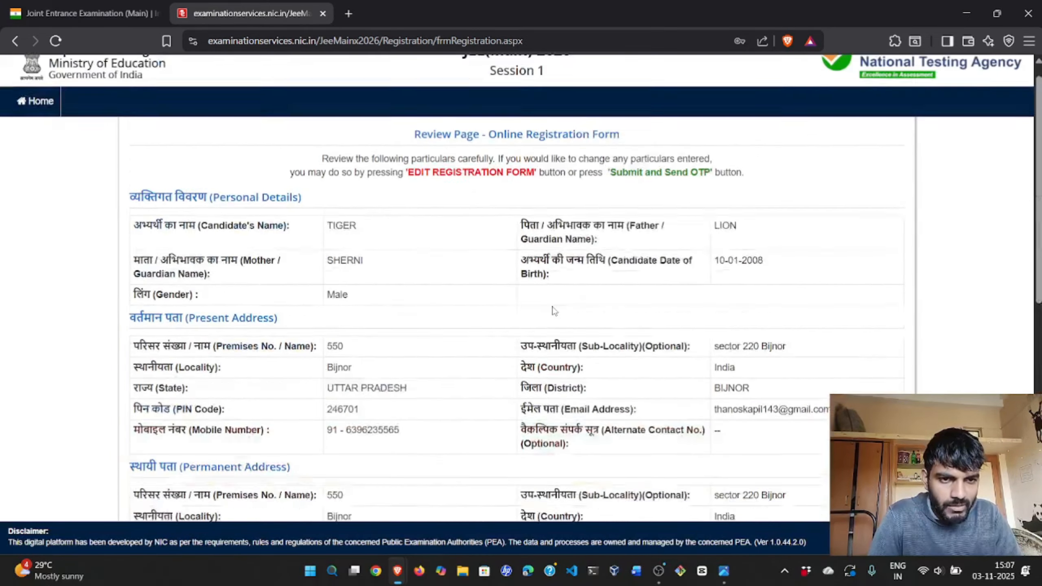
scroll(554, 311, down, 10)
scroll(553, 308, up, 10)
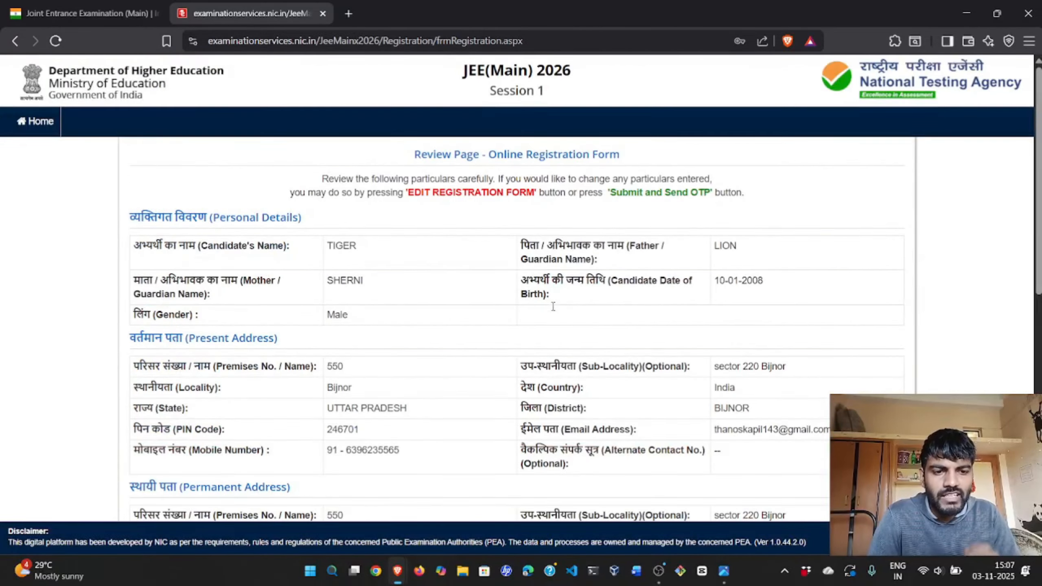
scroll(553, 307, down, 10)
scroll(554, 307, up, 10)
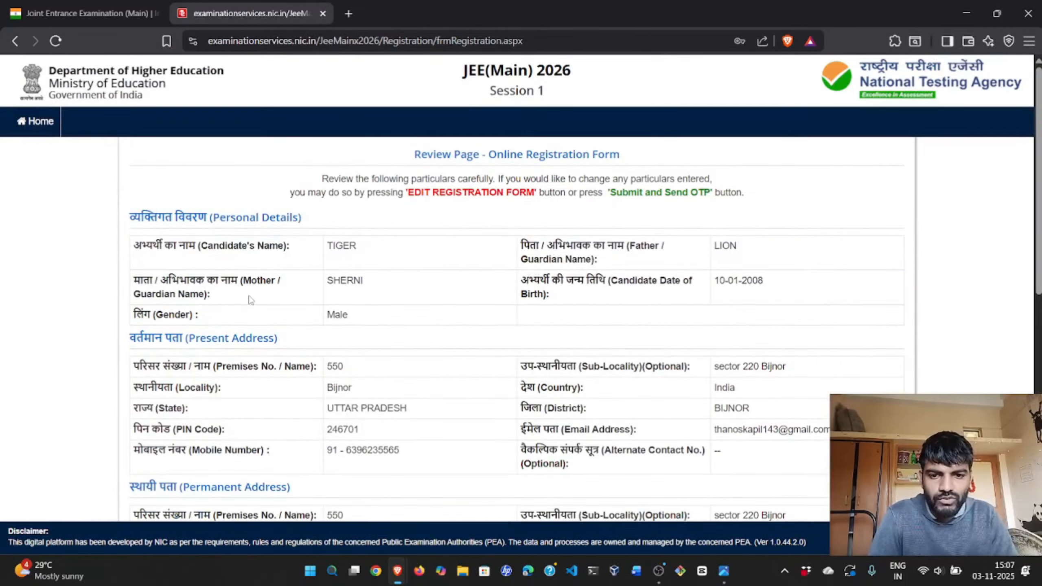
drag(290, 247, 294, 307)
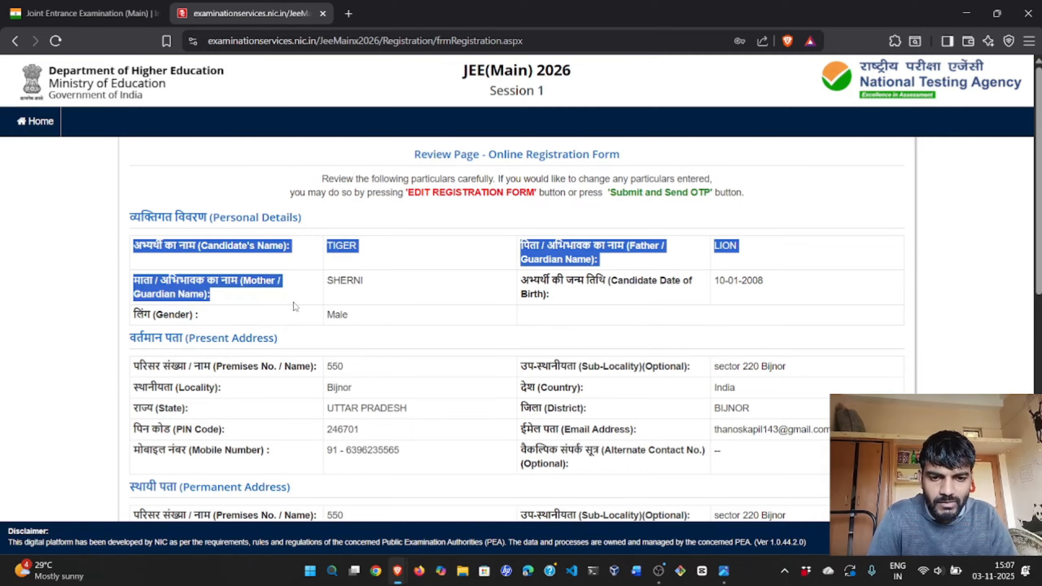
click(295, 307)
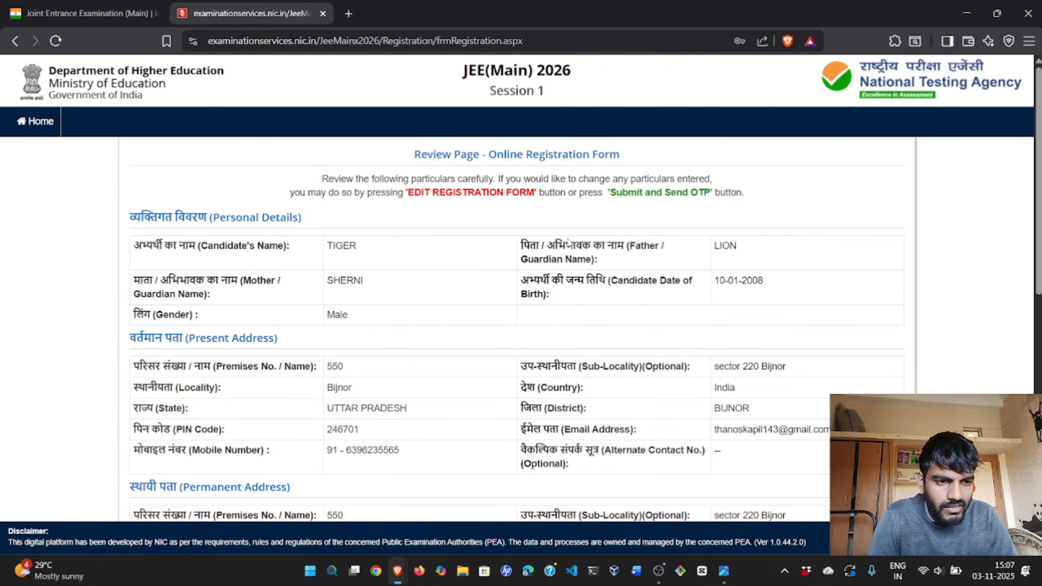
scroll(569, 243, down, 3)
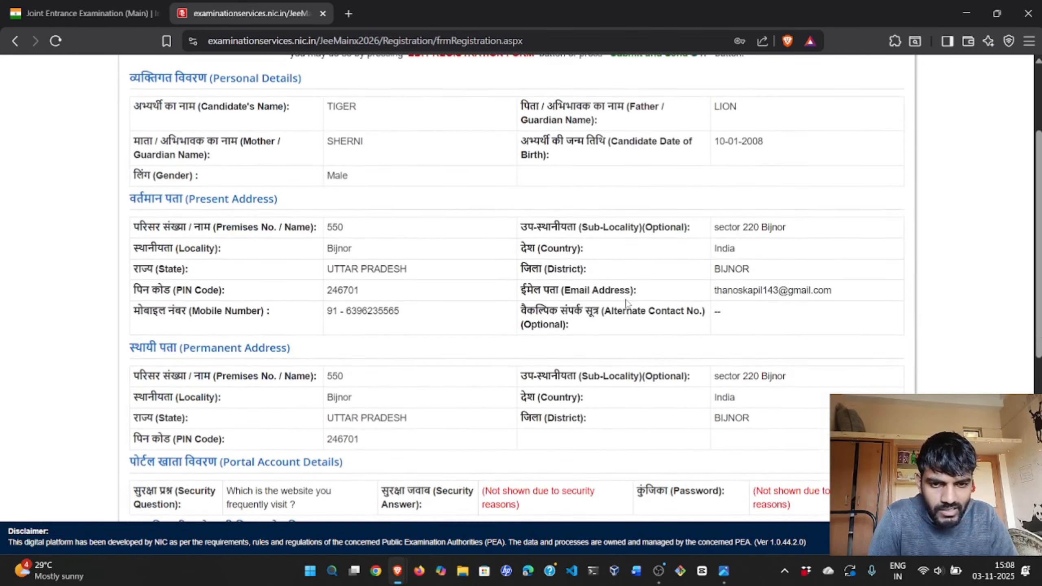
scroll(626, 303, down, 8)
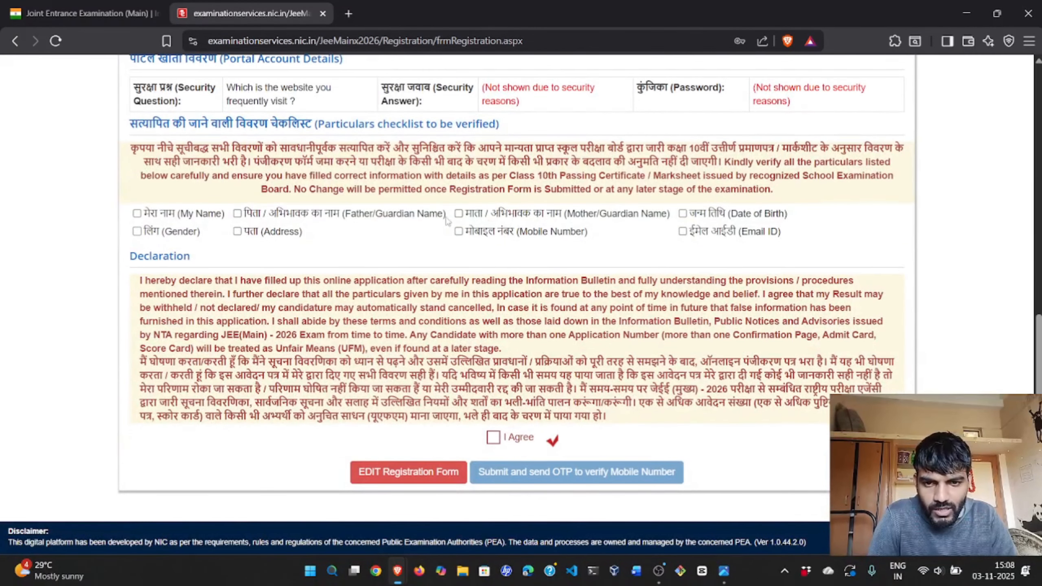
drag(330, 119, 523, 125)
click(523, 121)
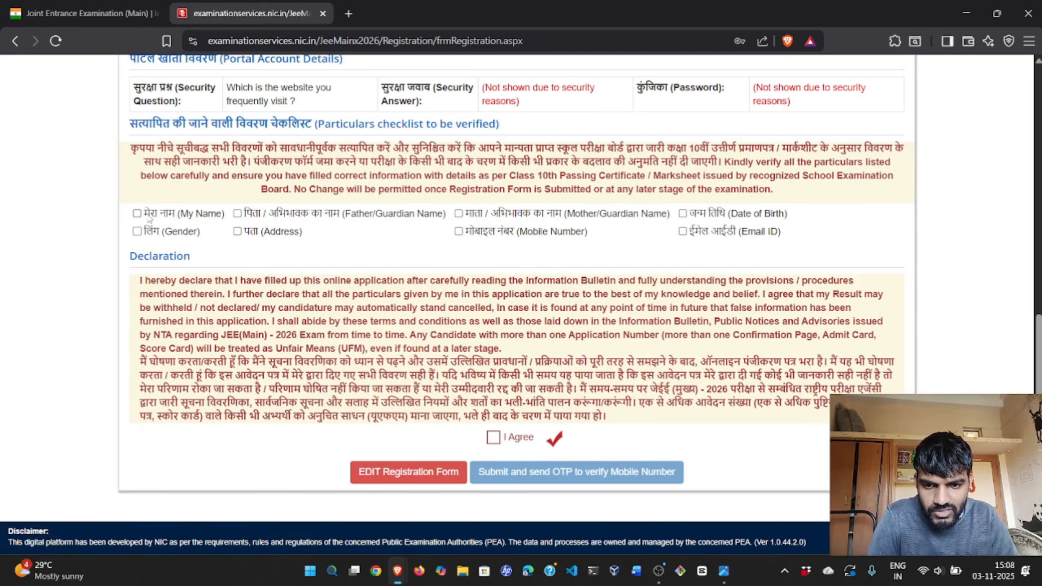
- Mark all eight particulars verified, accept the declaration, and submit to receive the OTP
click(137, 214)
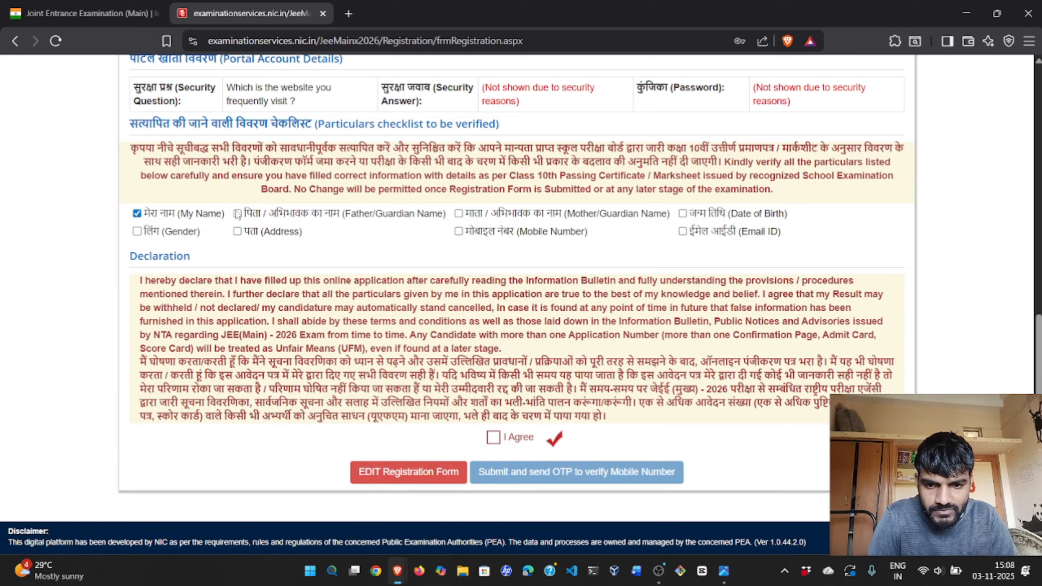
click(238, 214)
click(458, 213)
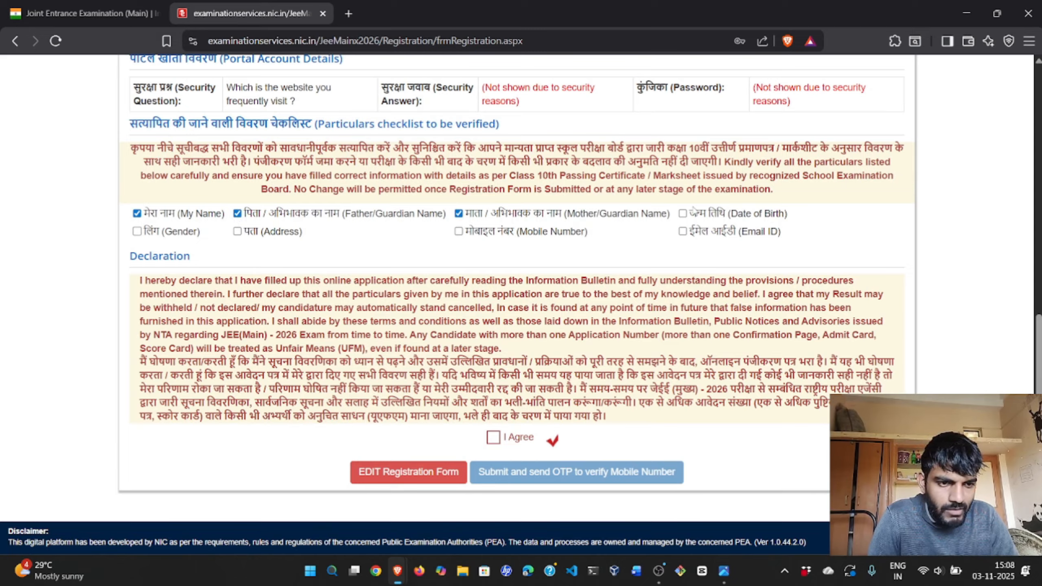
click(683, 232)
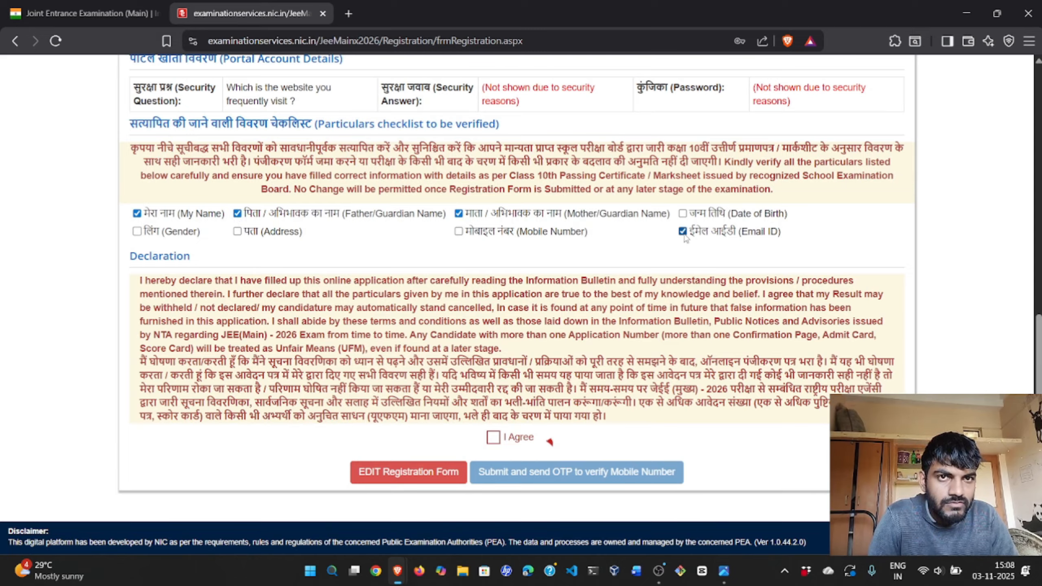
click(684, 214)
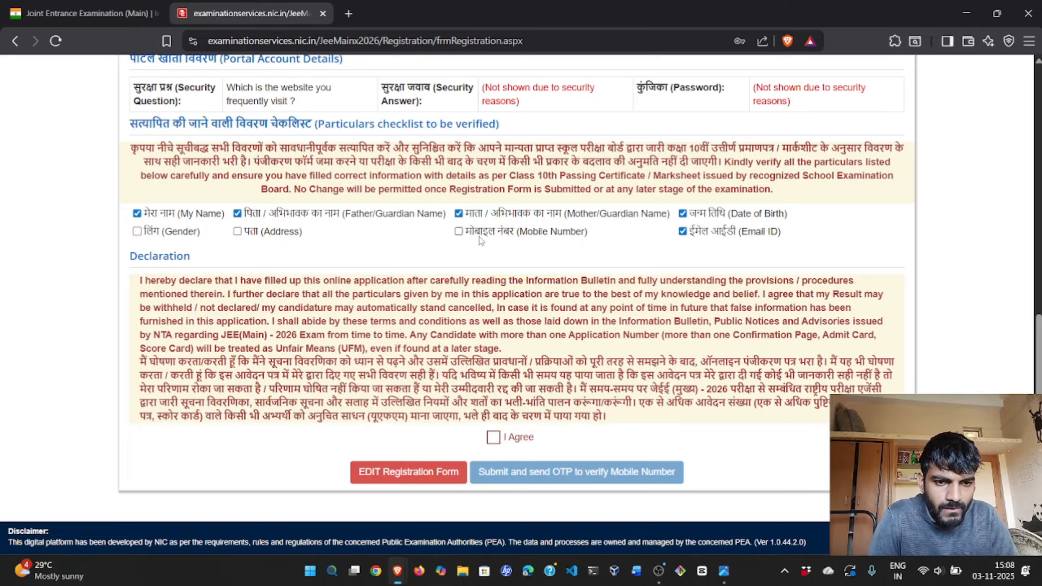
click(459, 231)
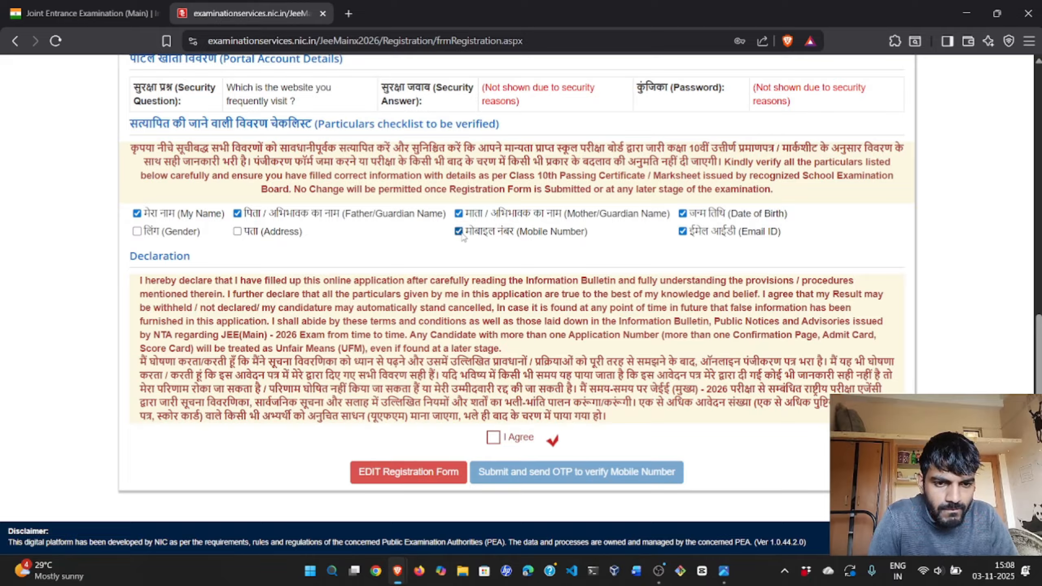
click(238, 232)
click(138, 234)
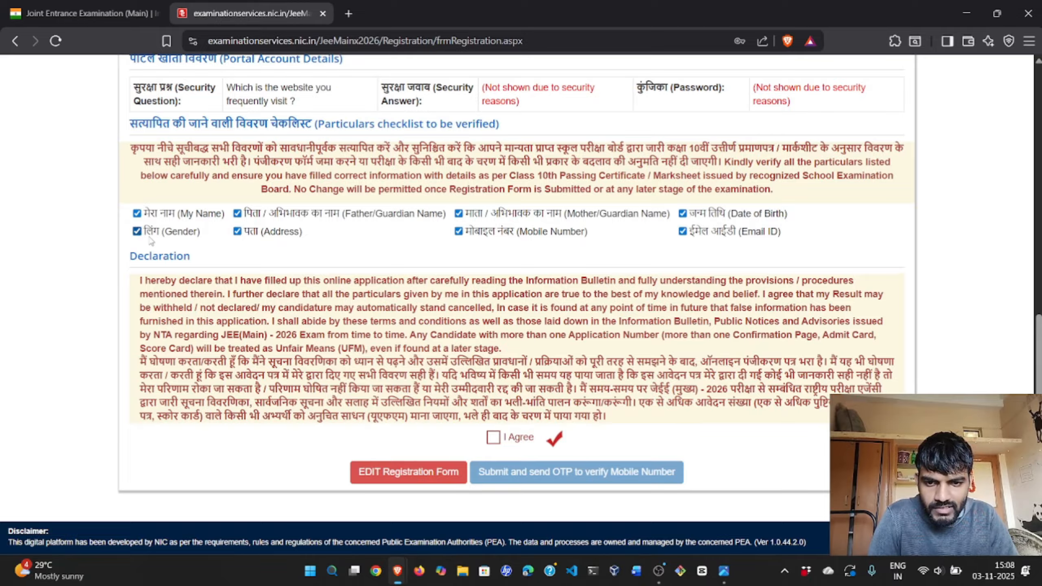
click(494, 440)
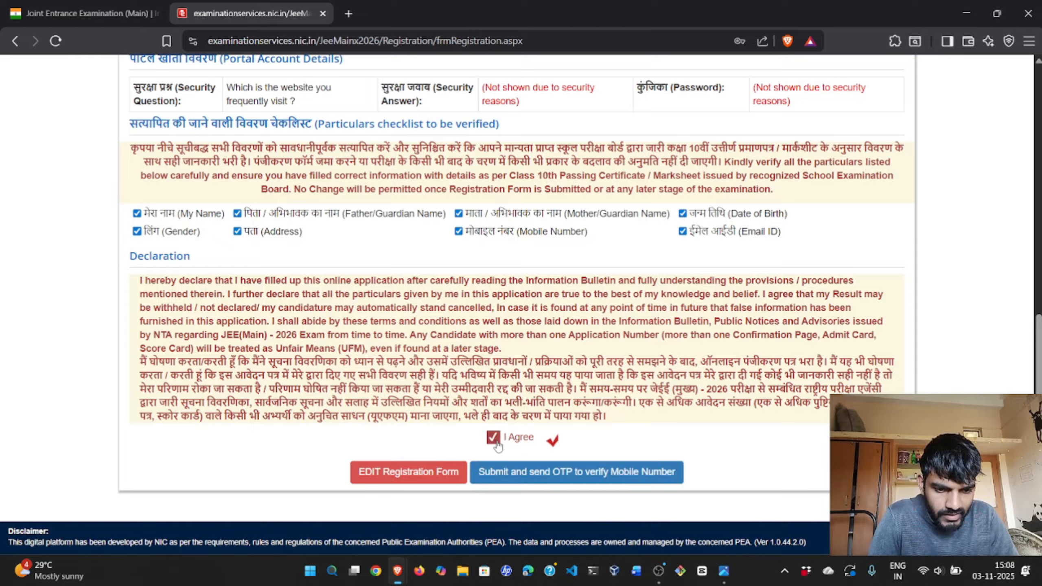
click(539, 473)
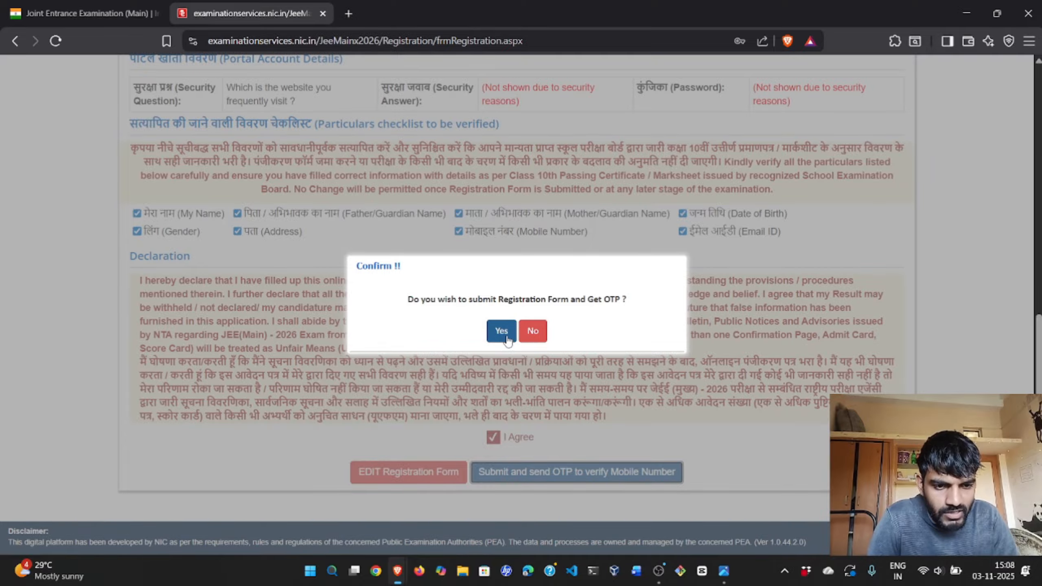
- Confirm with Yes, enter the six-digit mobile OTP, and submit the registration form
click(502, 332)
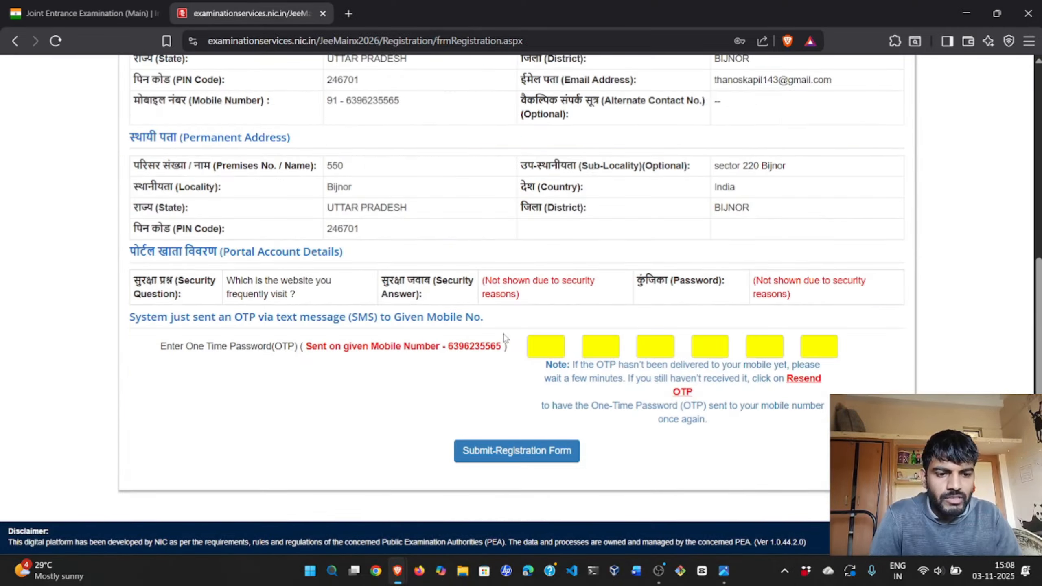
click(548, 350)
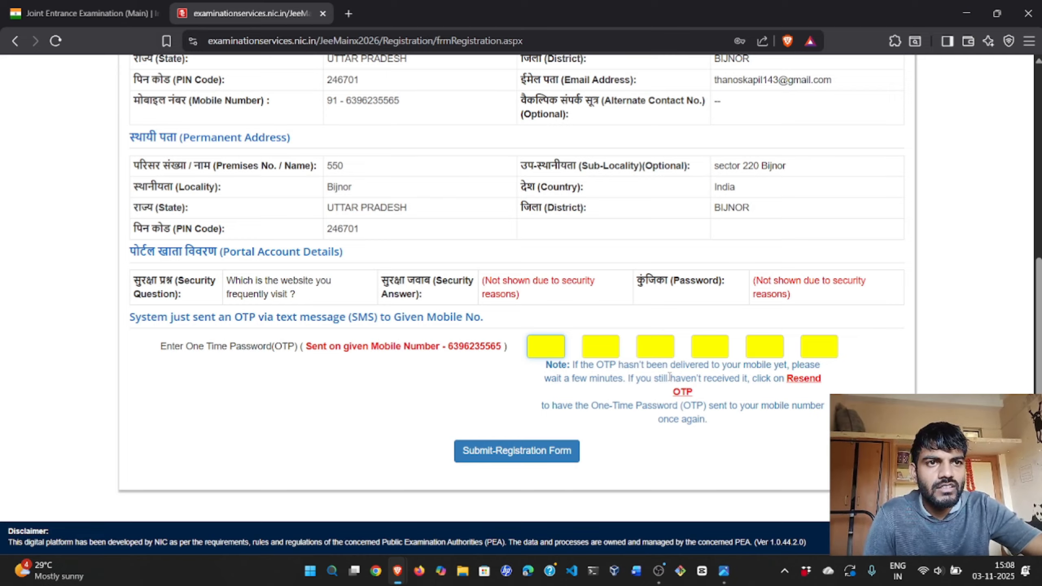
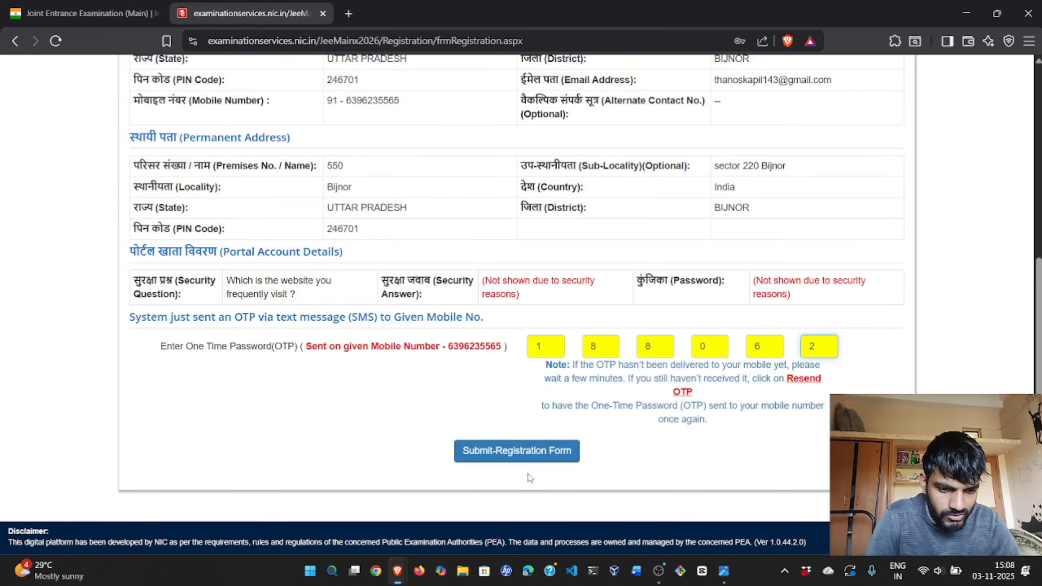
click(561, 454)
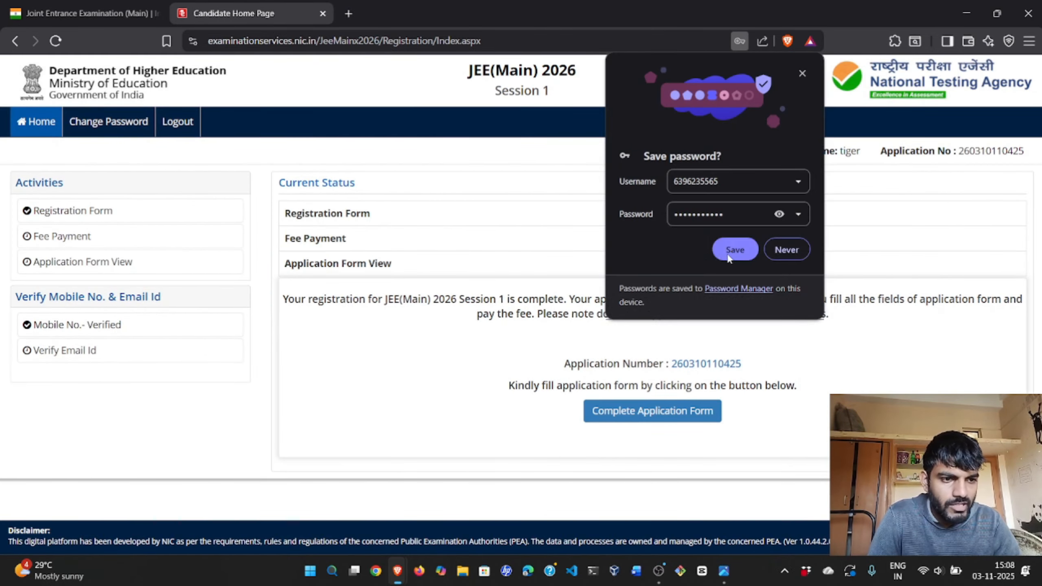
- Decline saving the password and check the Registration Form shows Completed
click(802, 248)
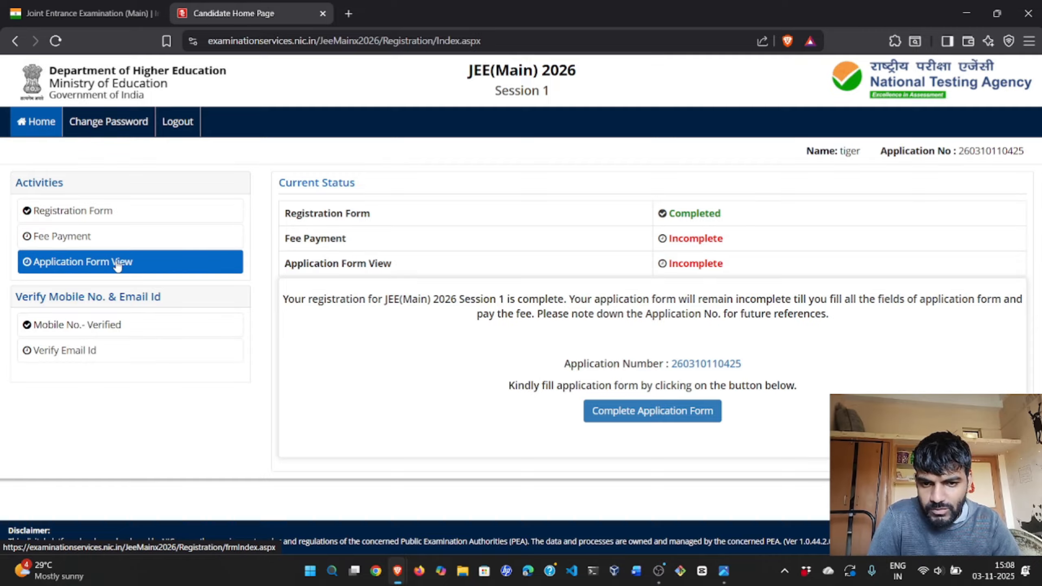
drag(305, 213, 742, 218)
click(742, 218)
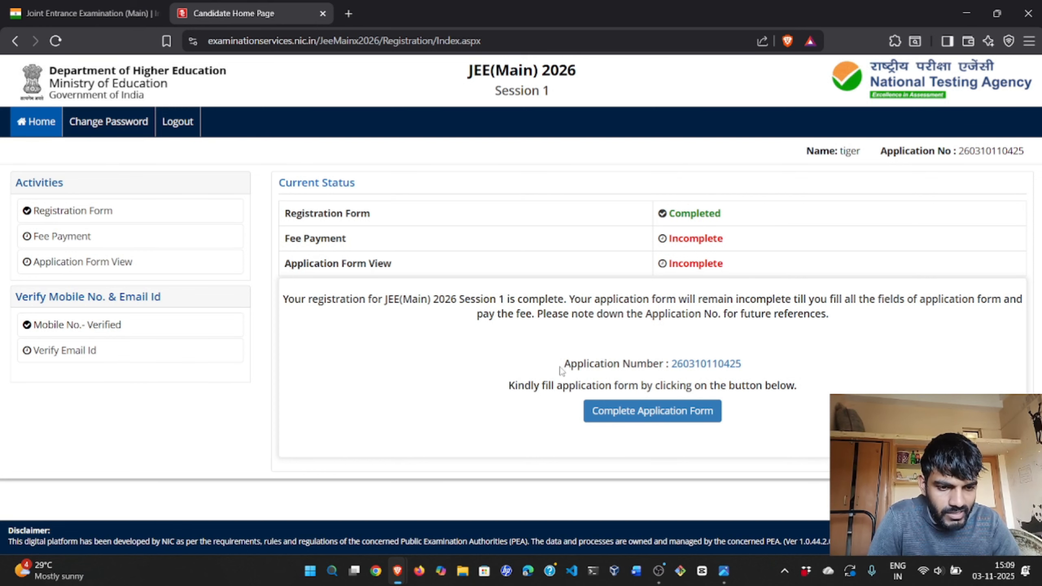
- Go to Complete Application Form, review its step list, and open Personal Details
drag(545, 387, 779, 387)
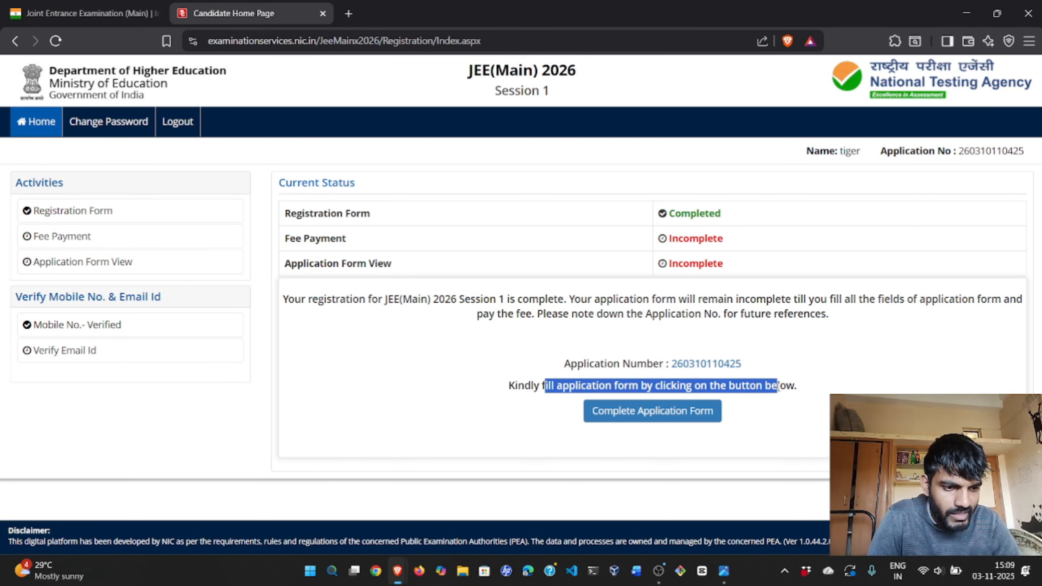
click(653, 411)
drag(317, 238, 365, 238)
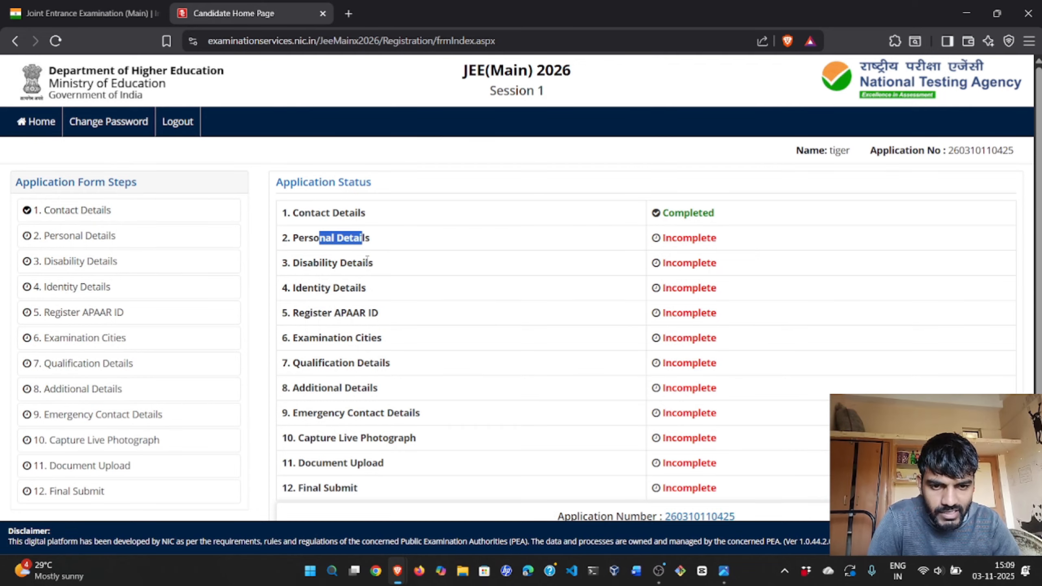
click(369, 265)
drag(363, 285, 370, 324)
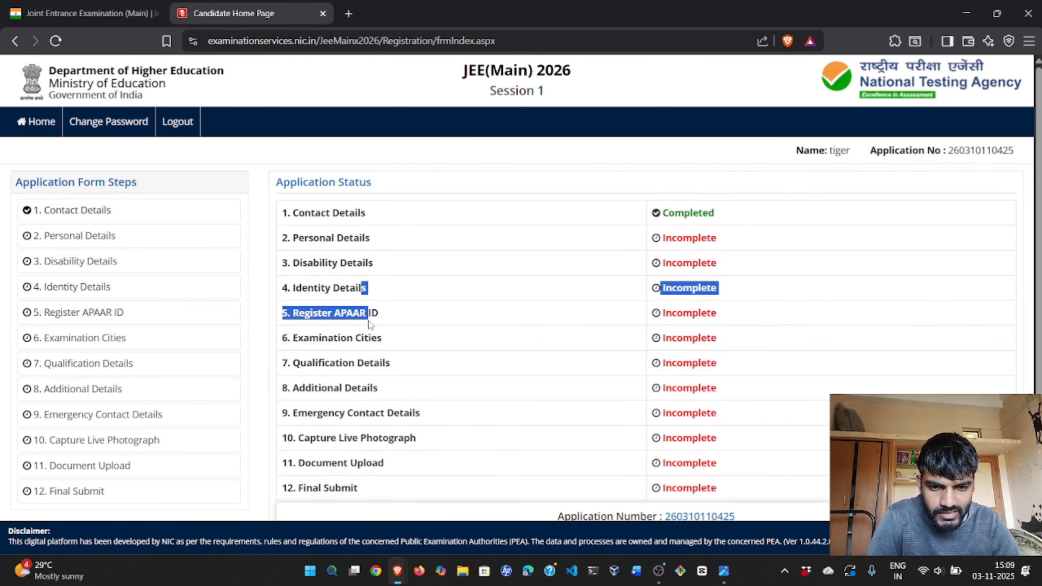
click(370, 324)
scroll(371, 330, down, 1)
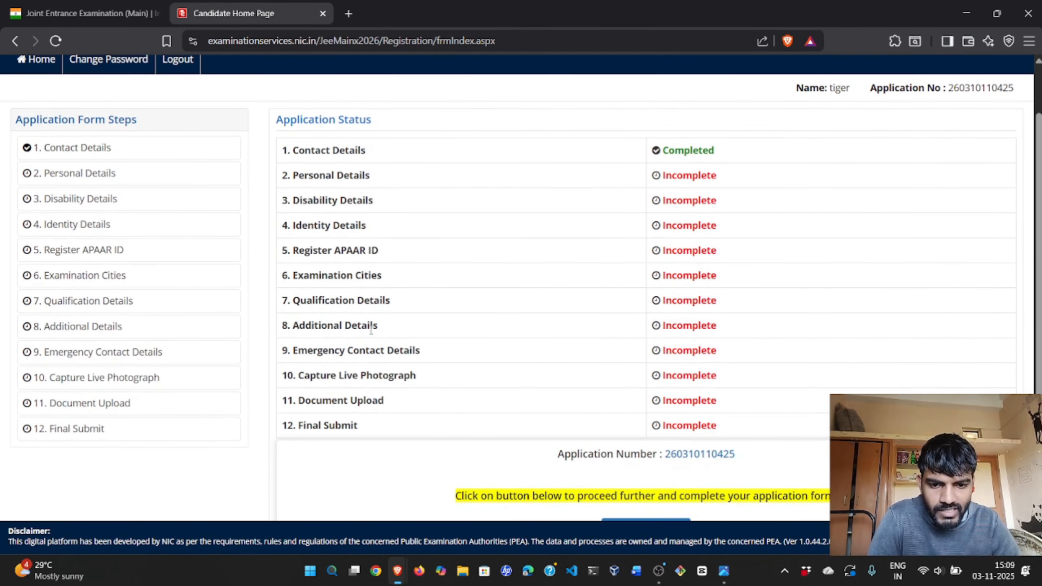
scroll(371, 331, down, 2)
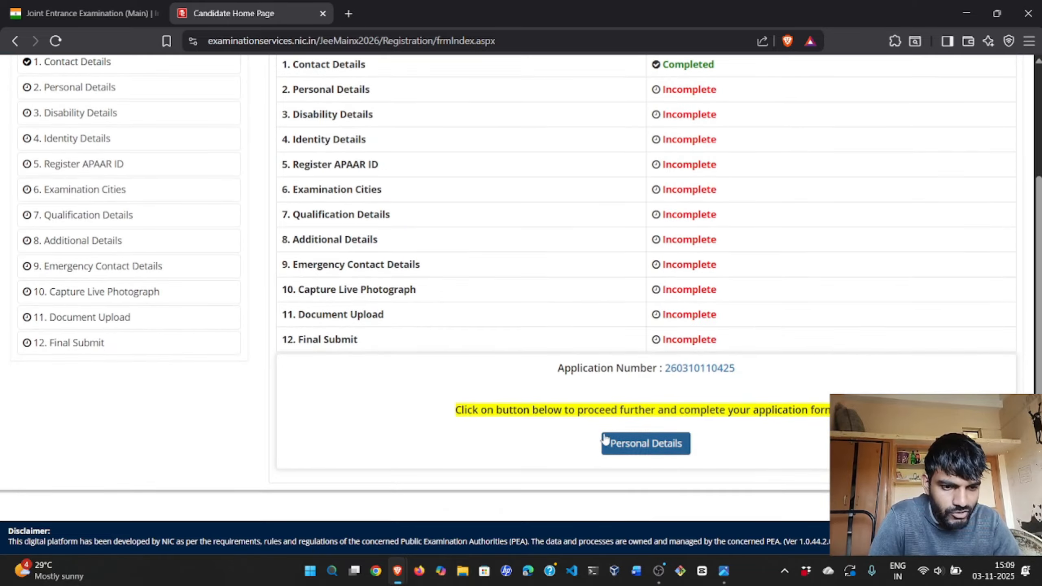
click(644, 446)
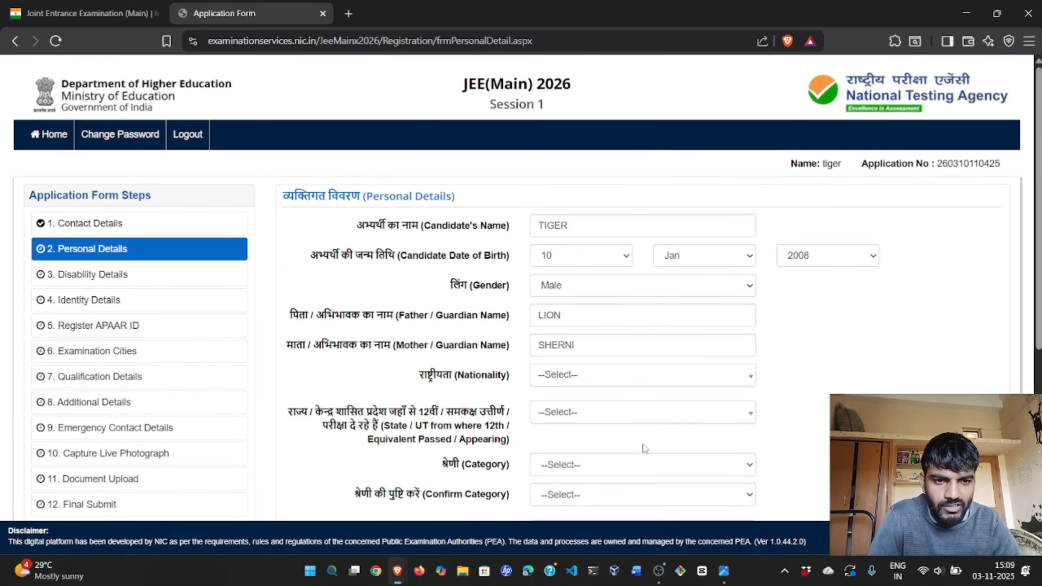
scroll(510, 312, down, 3)
scroll(511, 312, up, 3)
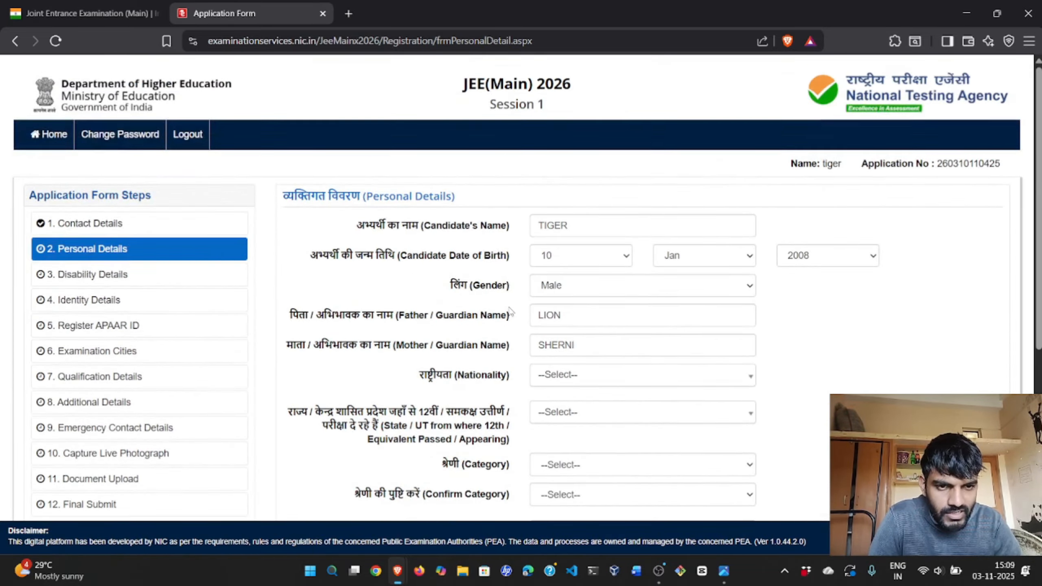